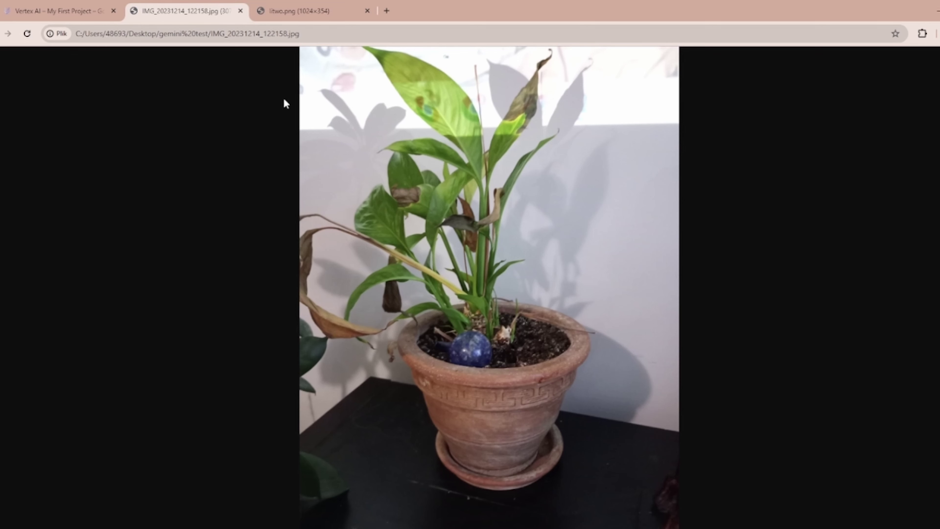
Attach the potted plant photo to the Vertex AI prompt and submit the question "Co to jest za roślina? Czy jest zdrowa?".
click(59, 11)
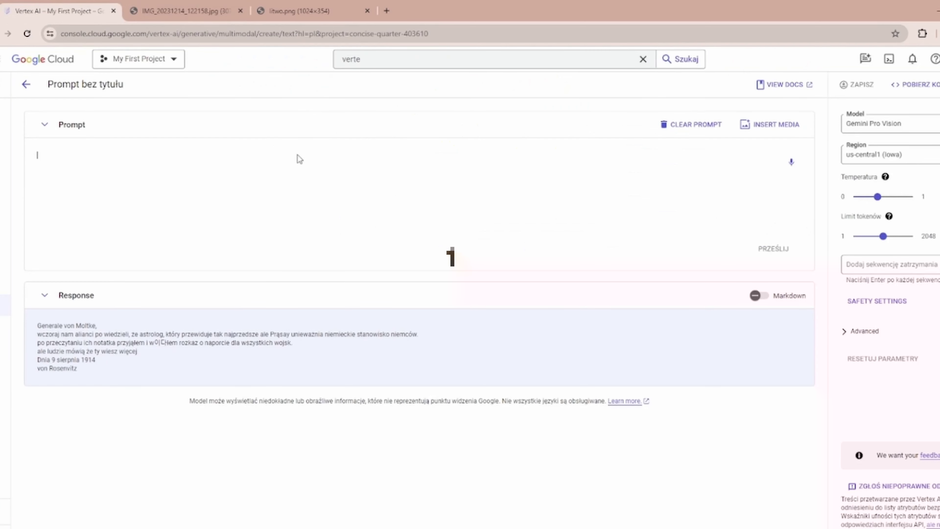
click(777, 126)
double_click(222, 93)
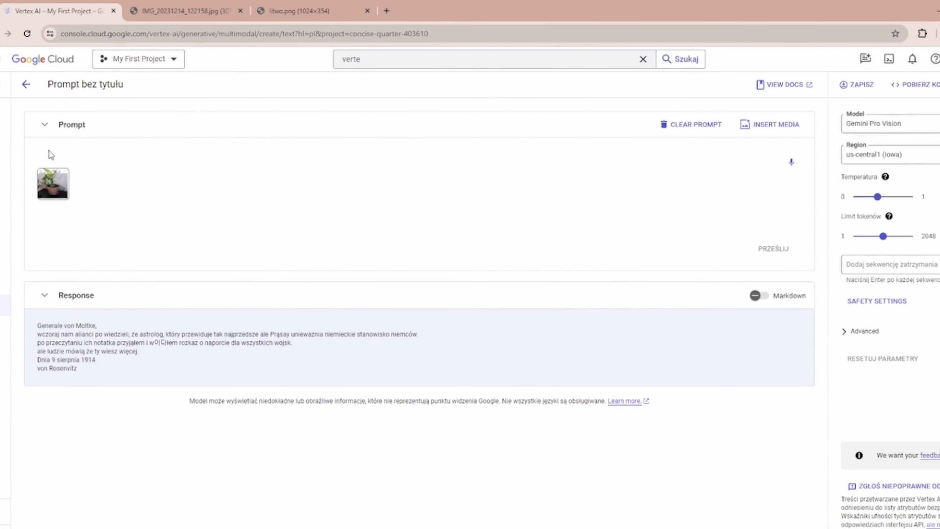
text(Co to jest za roślina? Czy jest zdrowa?)
key(ctrl+Return)
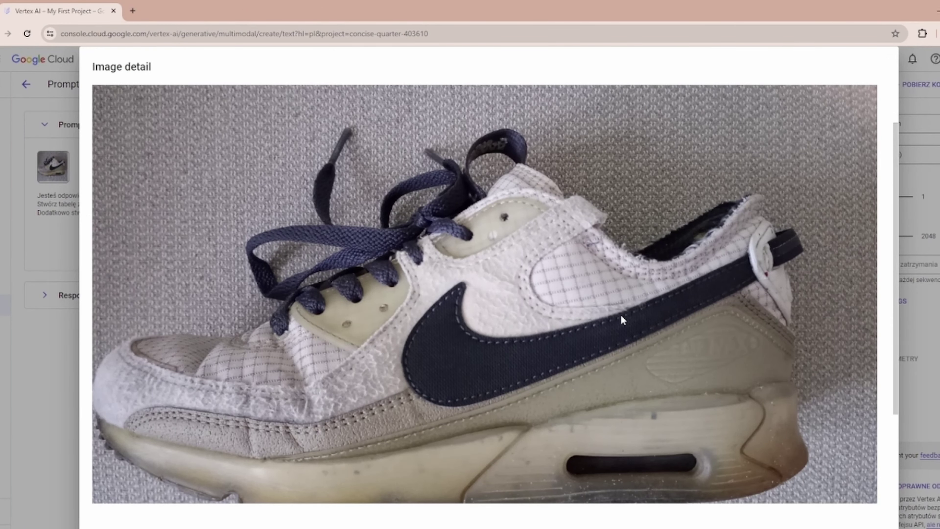
Correct "ecommrce" to "ecommerce" in the prompt about the shoe photo's product table and description, and submit it.
scroll(623, 320, down, 1)
key(Escape)
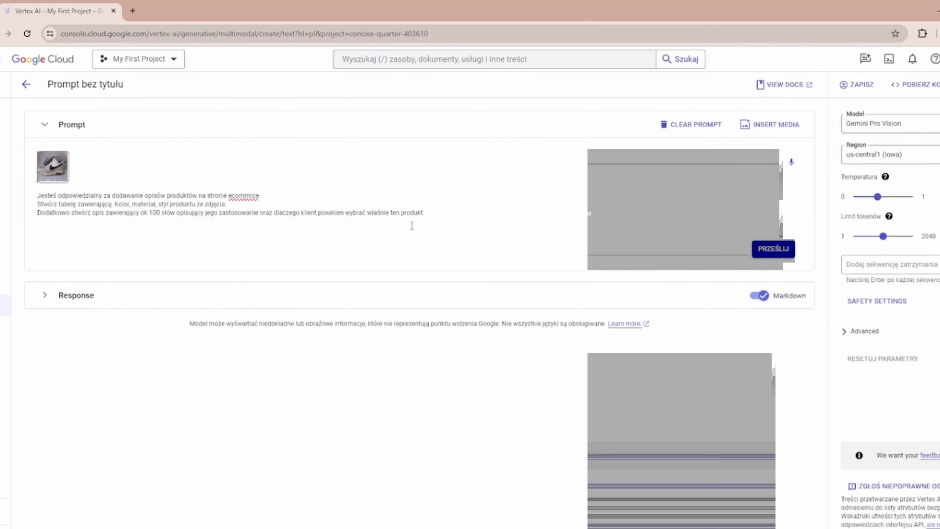
drag(412, 226, 37, 195)
click(118, 231)
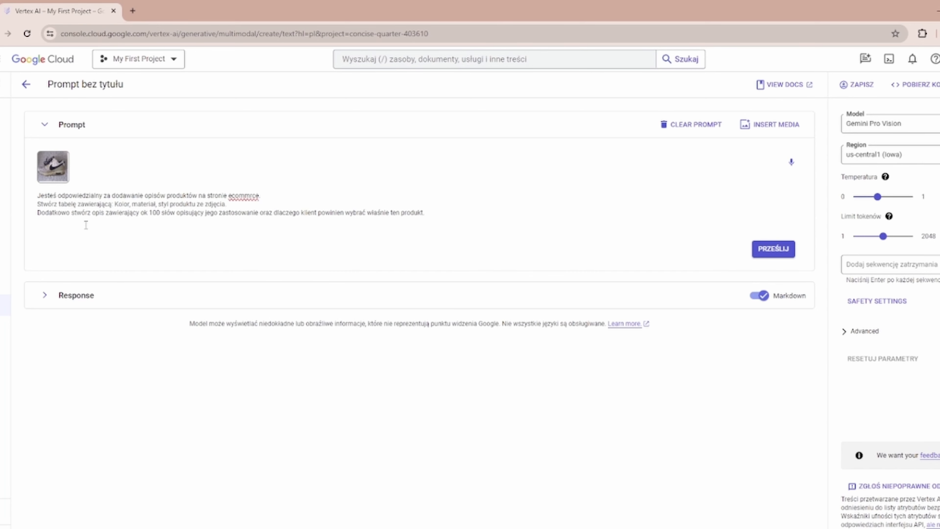
key(ctrl+plus)
key(ctrl+plus)
key(ctrl+plus)
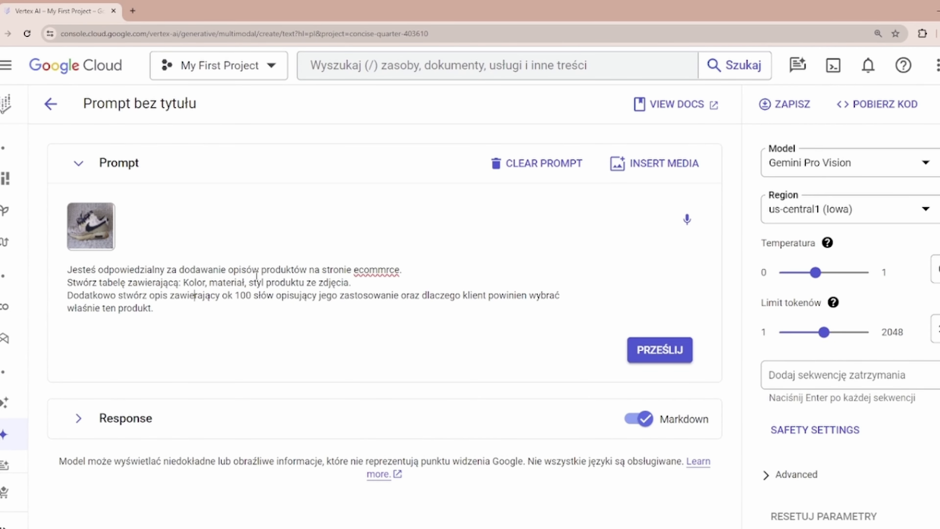
click(387, 270)
text(w)
key(BackSpace)
text(e)
click(652, 357)
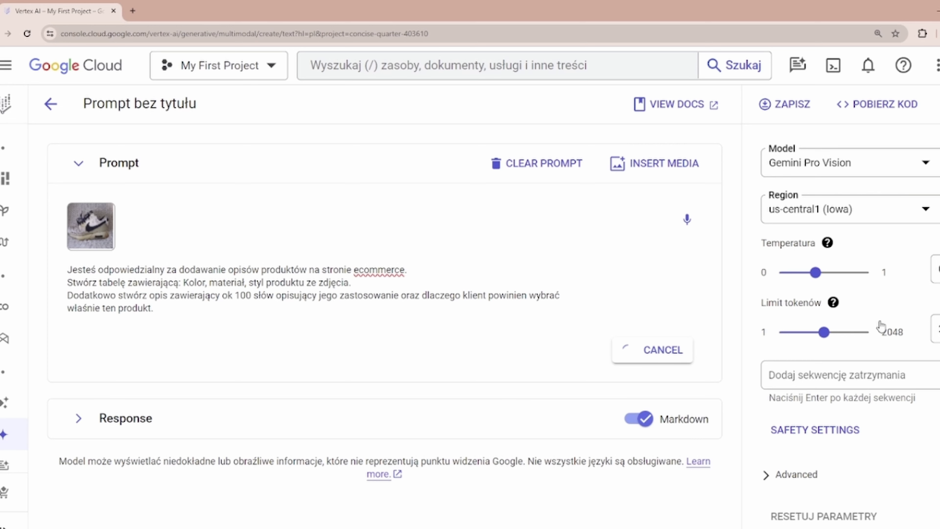
Lower the model temperature to about 0.2 and expand the response for the shoe prompt to read it.
drag(821, 273, 798, 273)
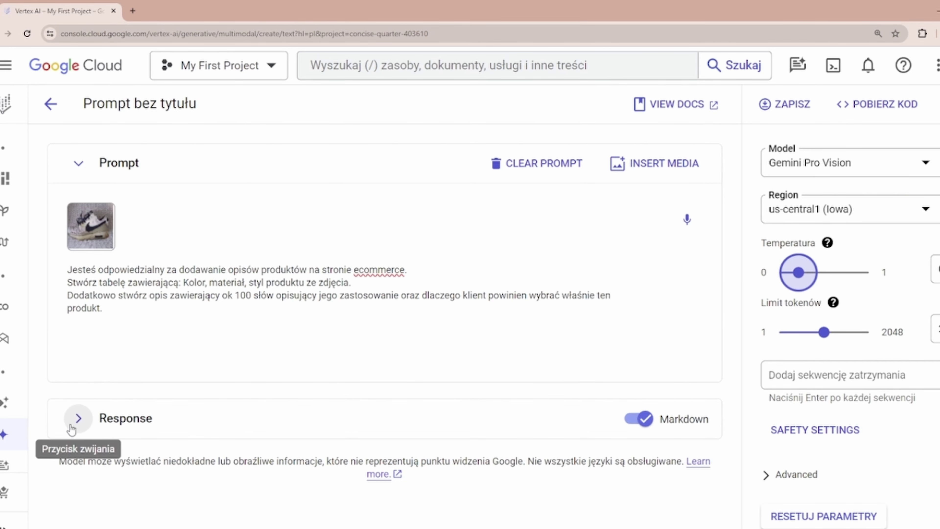
click(78, 419)
scroll(267, 412, down, 3)
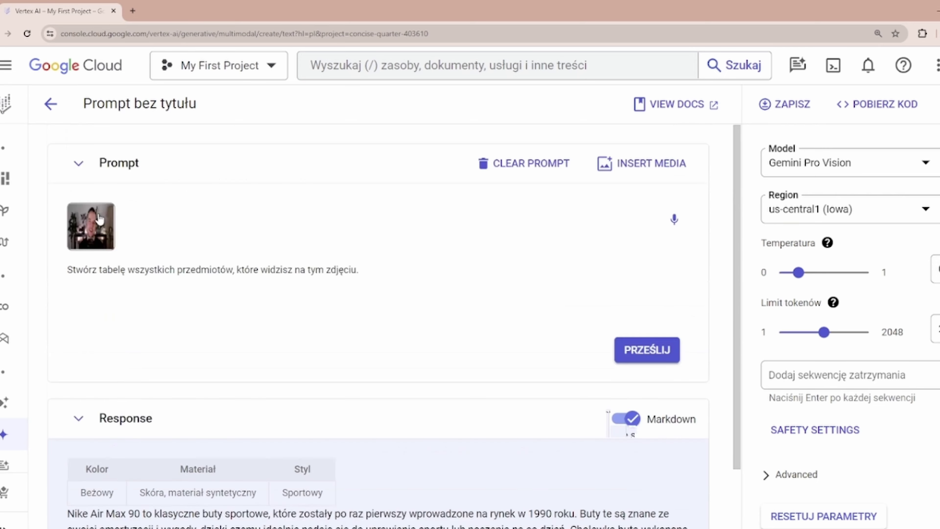
Check the attached photo of the man at the microphone and submit the prompt requesting a table of all objects in it.
click(91, 225)
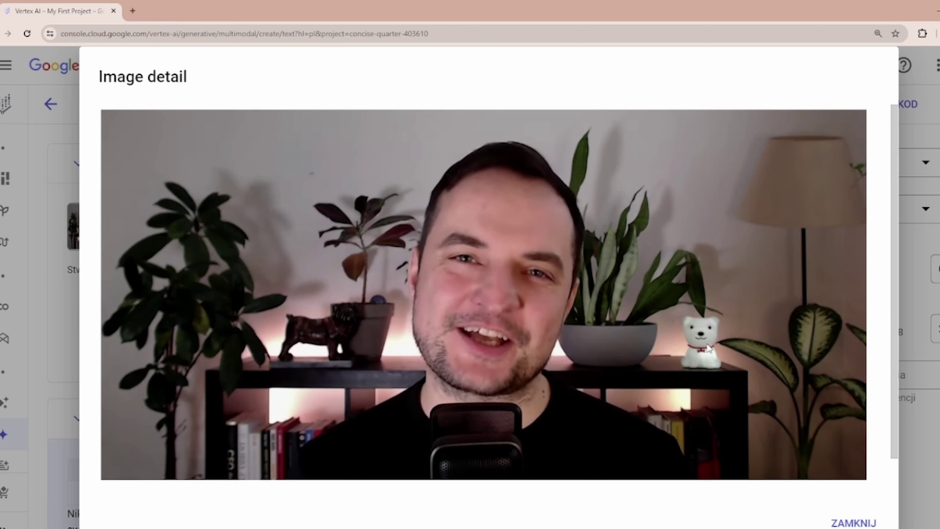
click(853, 523)
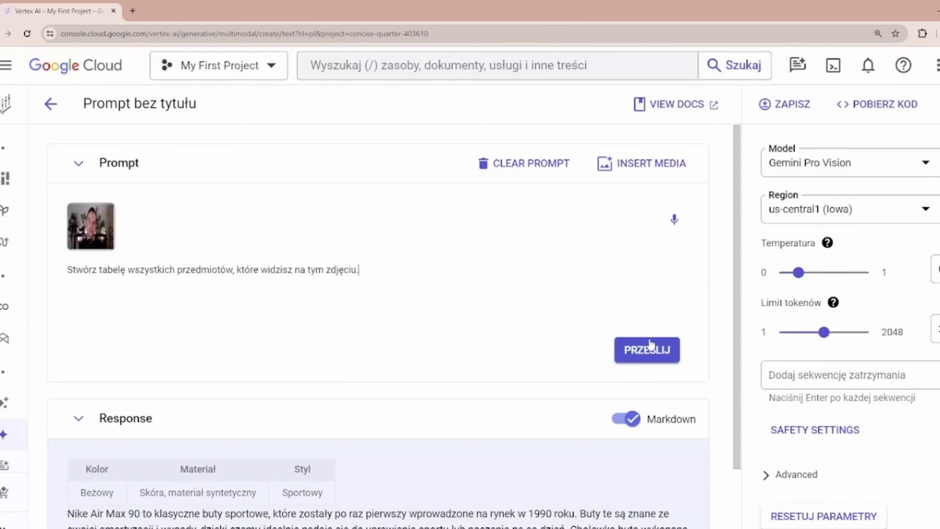
click(648, 350)
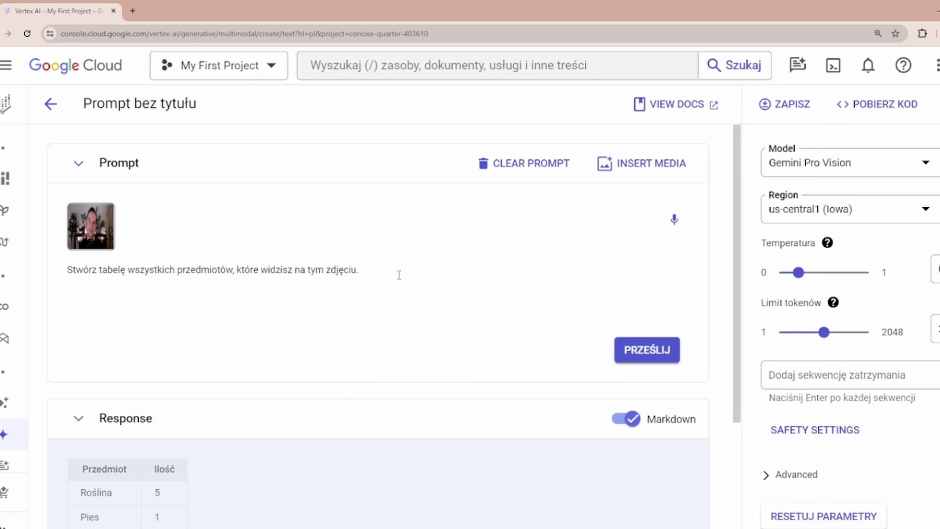
Compare the generated table of objects and quantities with the attached photo.
scroll(138, 425, down, 5)
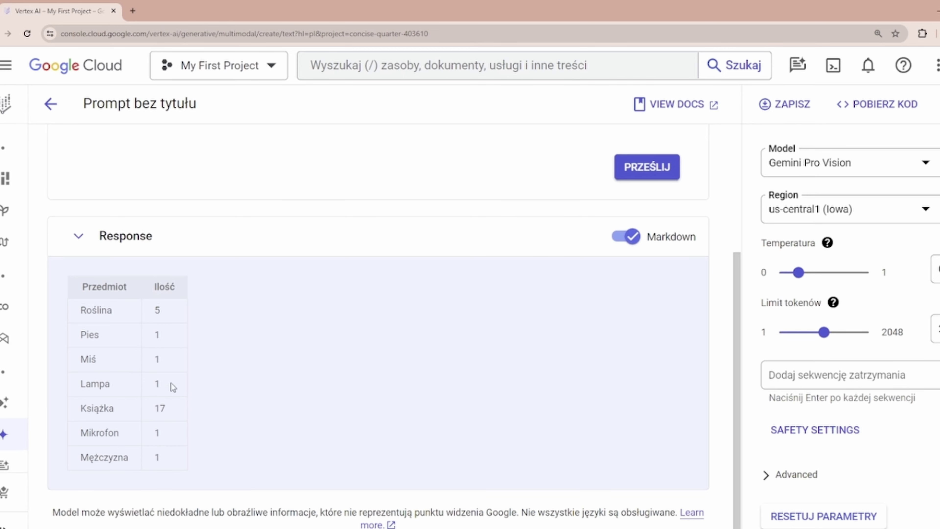
scroll(174, 303, up, 5)
click(90, 226)
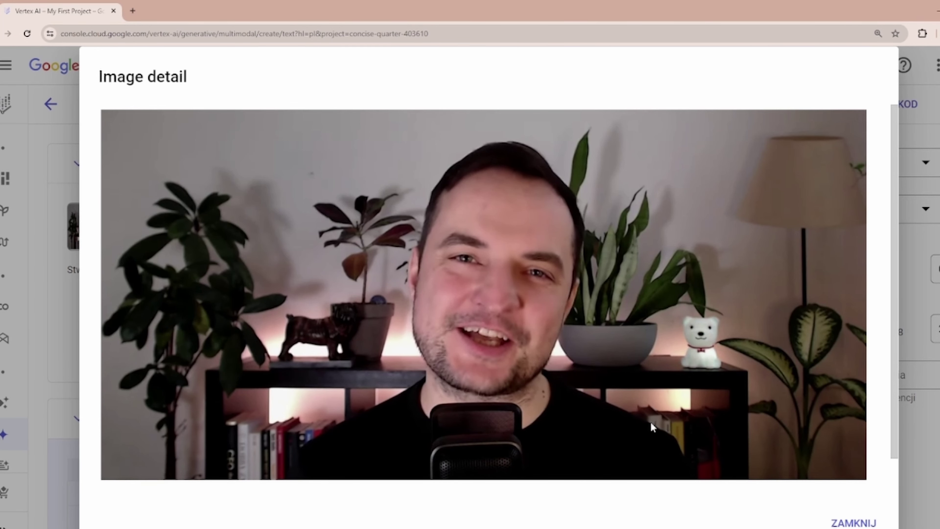
click(54, 437)
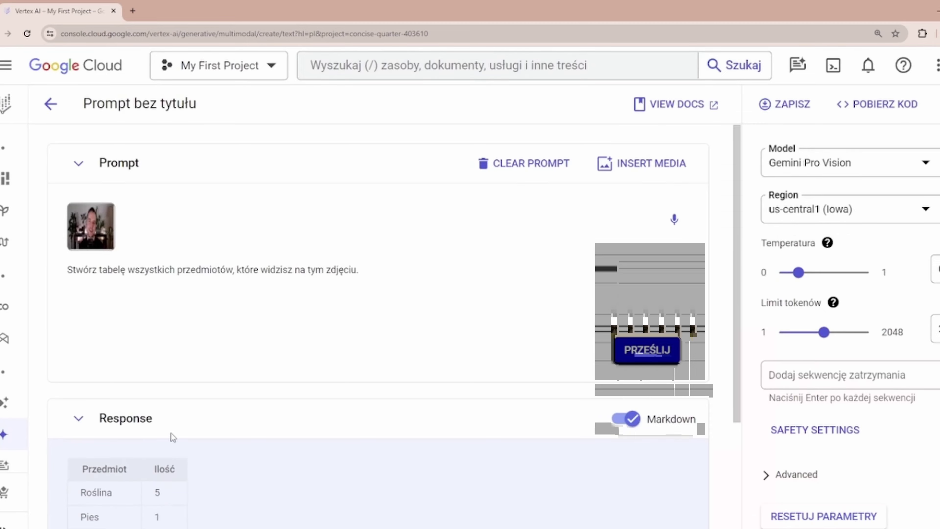
scroll(159, 439, down, 3)
scroll(111, 415, up, 3)
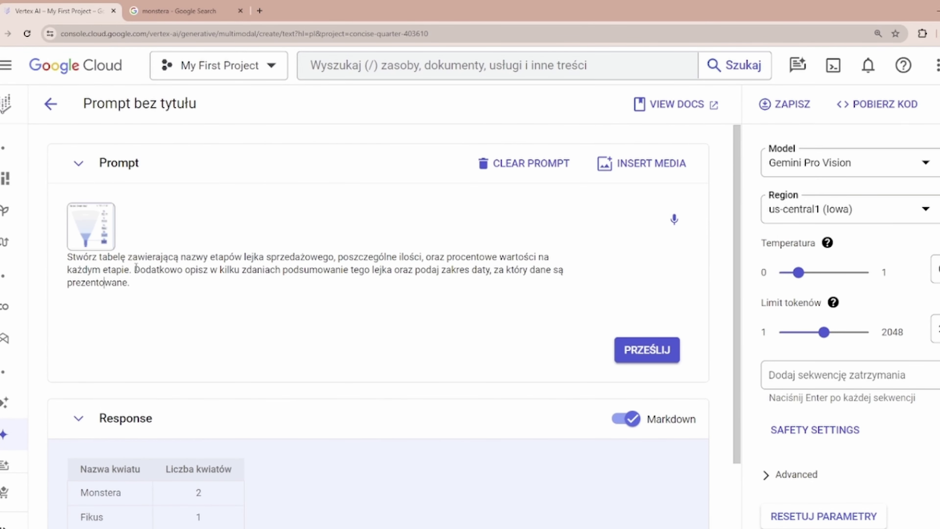
Check the Ecommerce Conversion Funnel image and submit the prompt for a table of its stages, a summary and the date range.
click(104, 237)
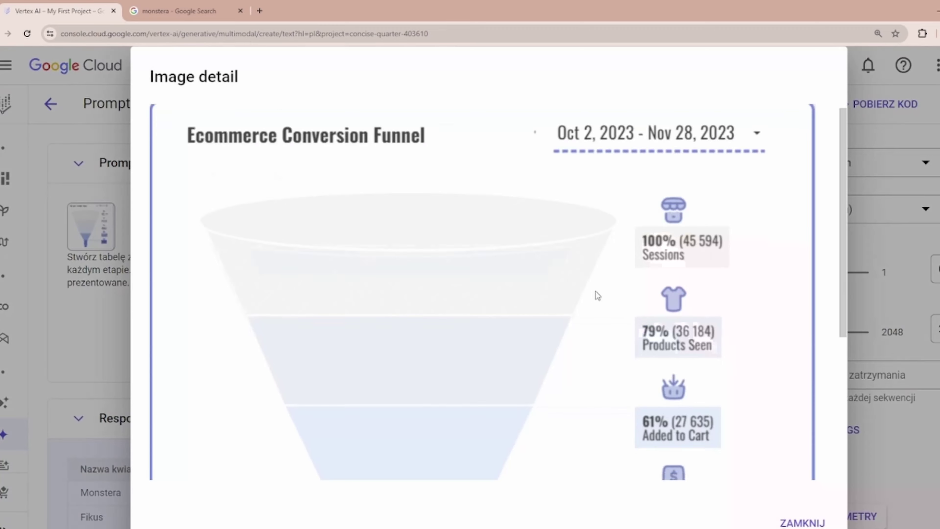
scroll(626, 260, up, 1)
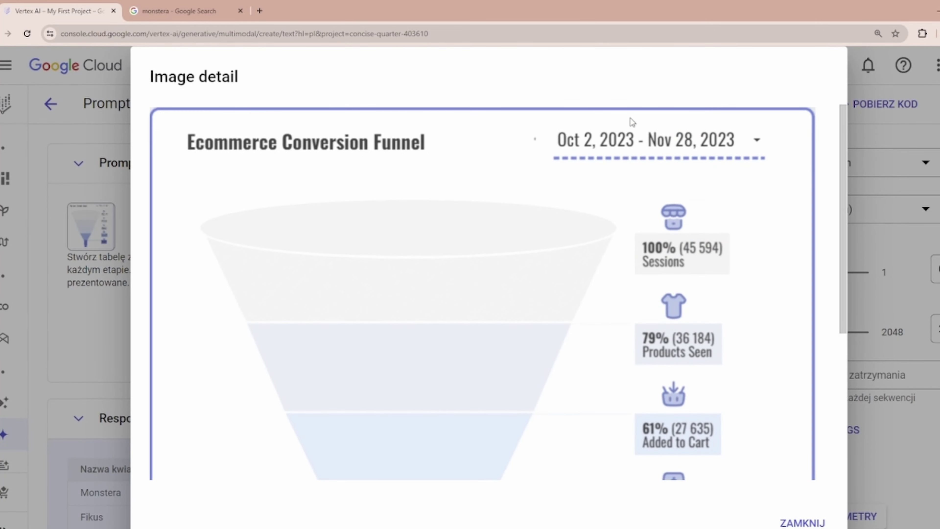
scroll(678, 289, down, 5)
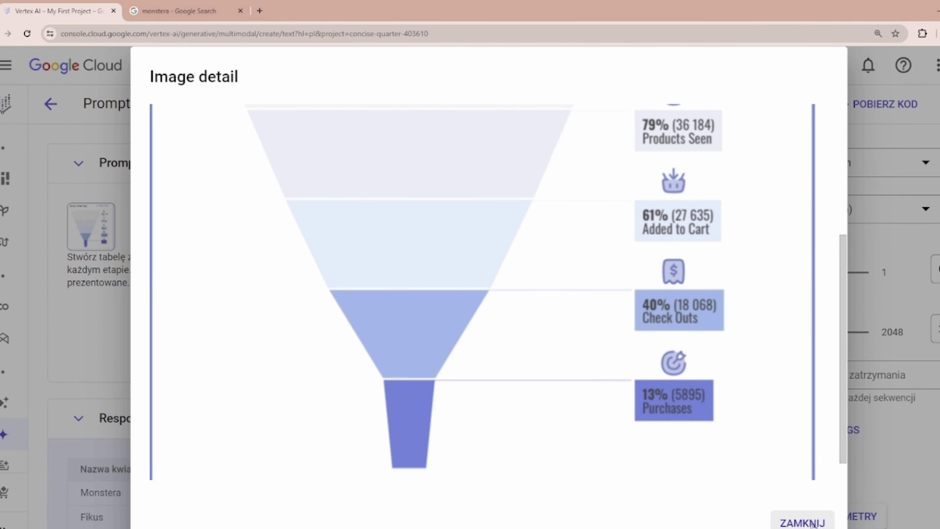
click(802, 522)
click(647, 351)
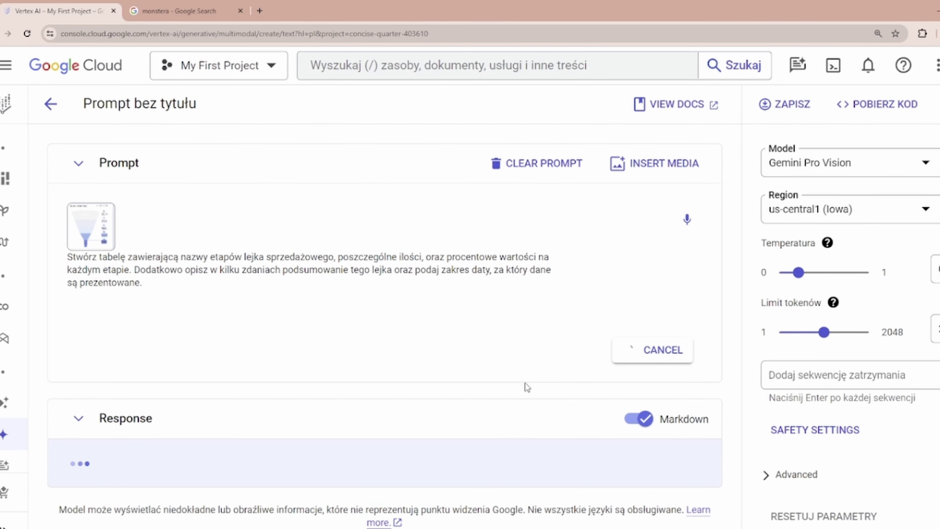
Compare the generated sales funnel table and date range with the attached funnel image.
scroll(352, 423, down, 3)
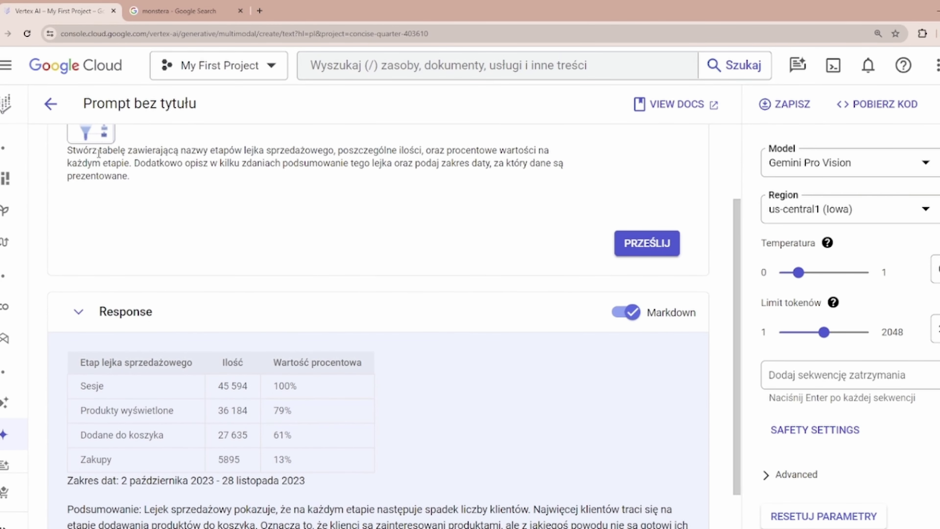
scroll(103, 150, up, 3)
click(90, 226)
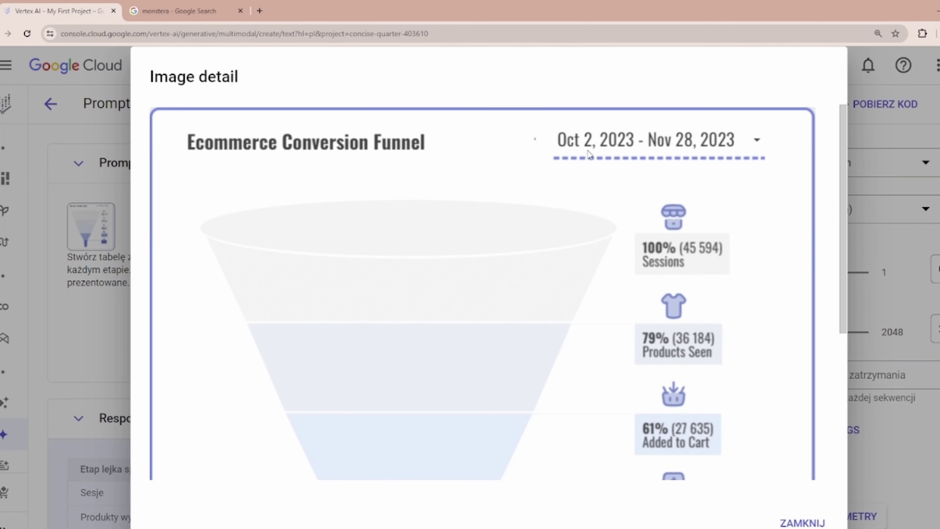
scroll(692, 240, down, 3)
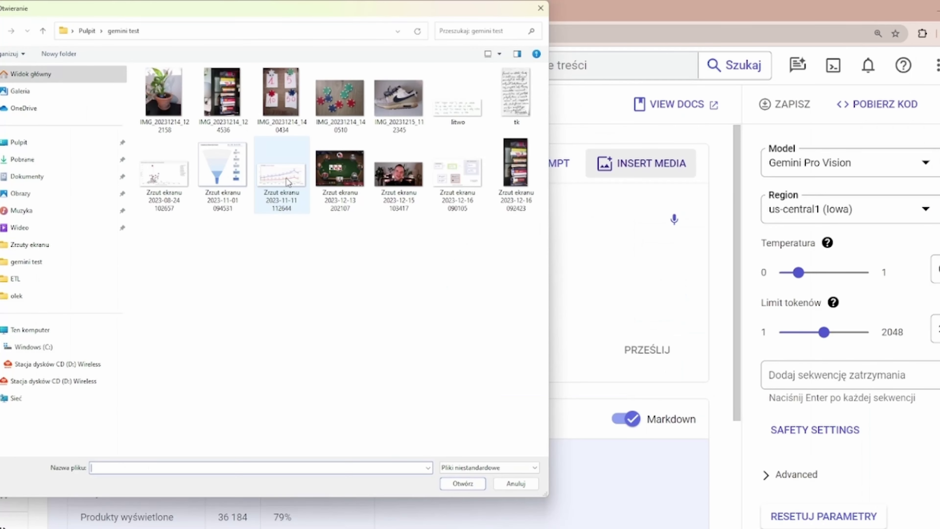
double_click(287, 177)
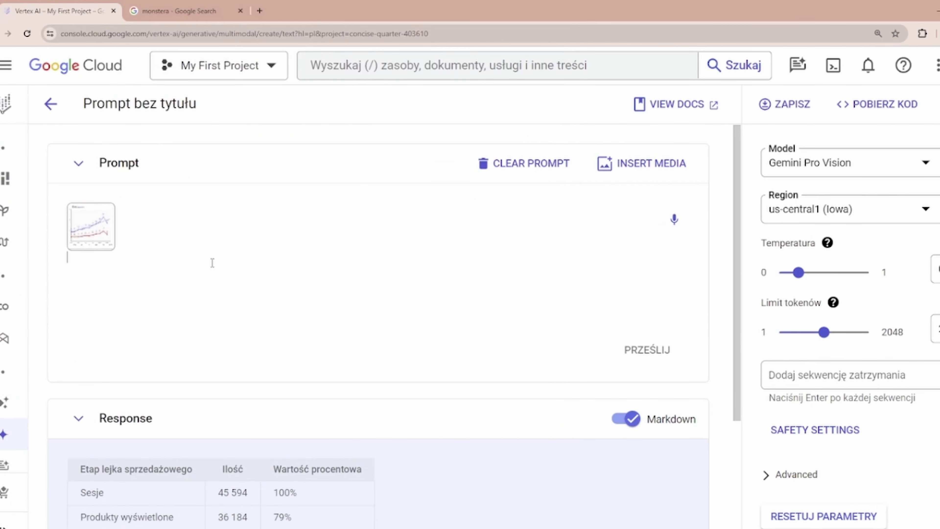
click(107, 240)
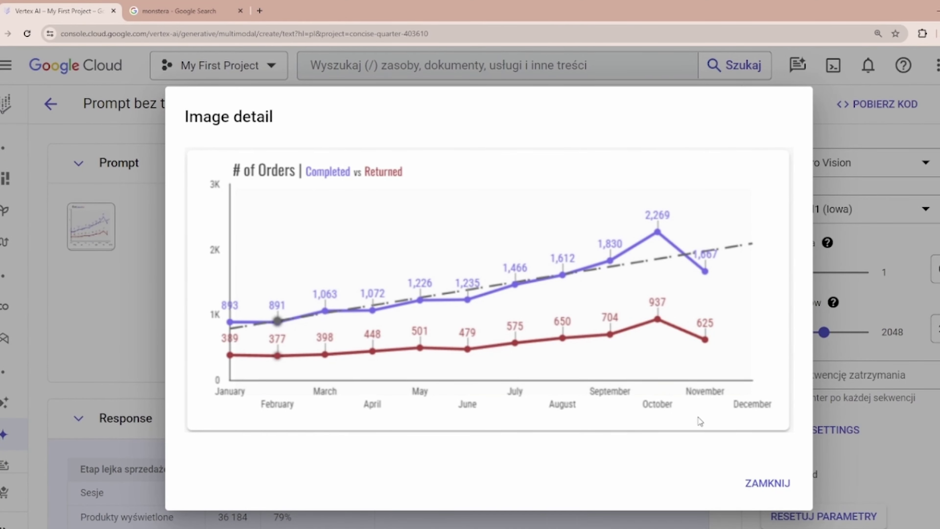
click(93, 286)
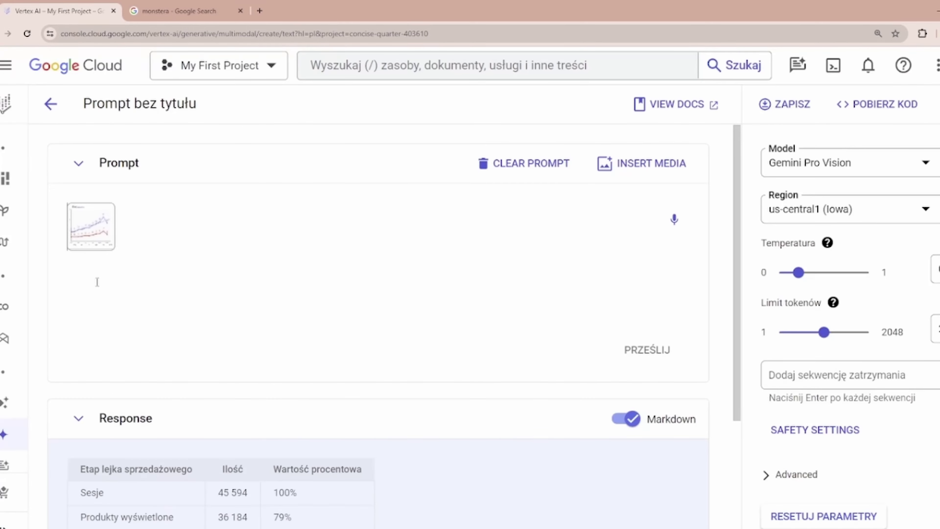
click(98, 270)
text(Stwórz tabelę zawierającą dane o zamówieniach. Miesiąc, liczba zamówień skompletowanych, liczba zwrotów oraz oblicz procentowy wskaźnik zwrotów. Dodatkowo zaprognozuj wartości dla m-ca Grudzień. Użyj ekstrapolacji liniowej.)
click(669, 358)
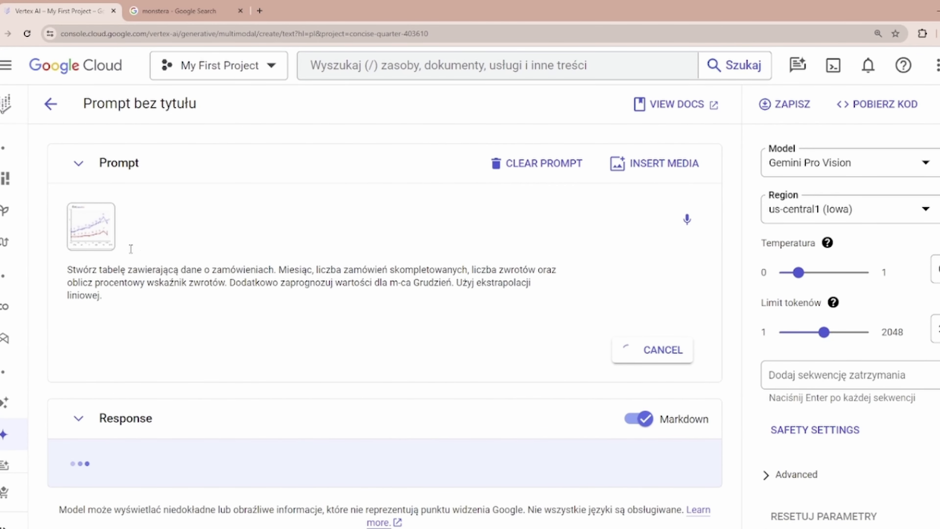
Compare the generated monthly orders, returns and December forecast with the attached orders chart.
click(103, 226)
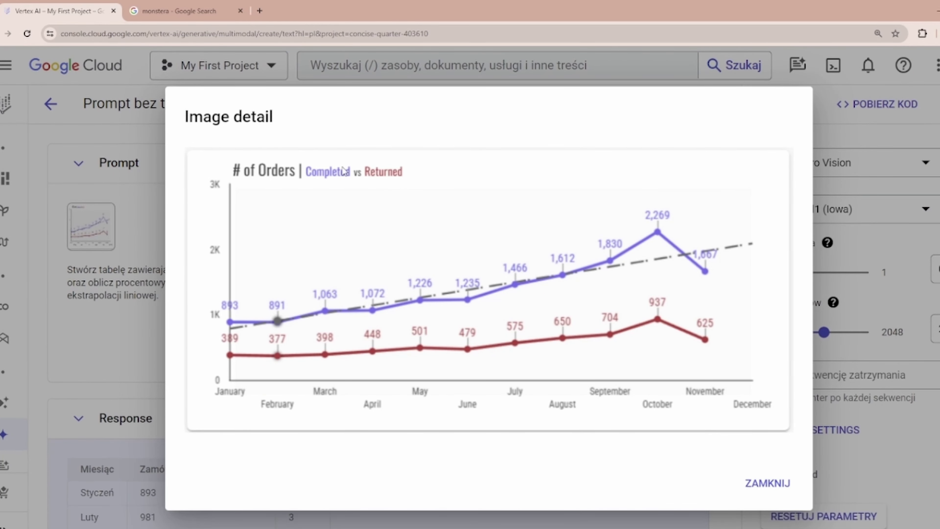
click(108, 304)
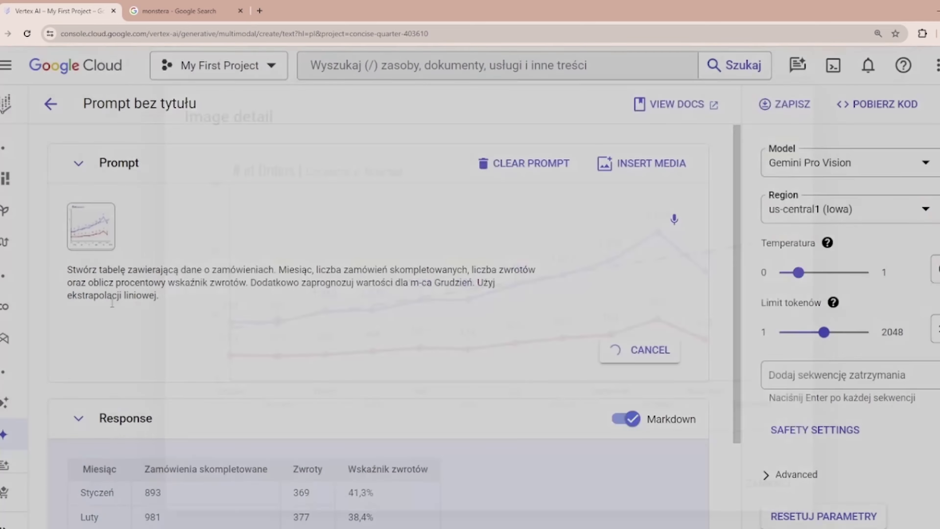
scroll(248, 332, down, 7)
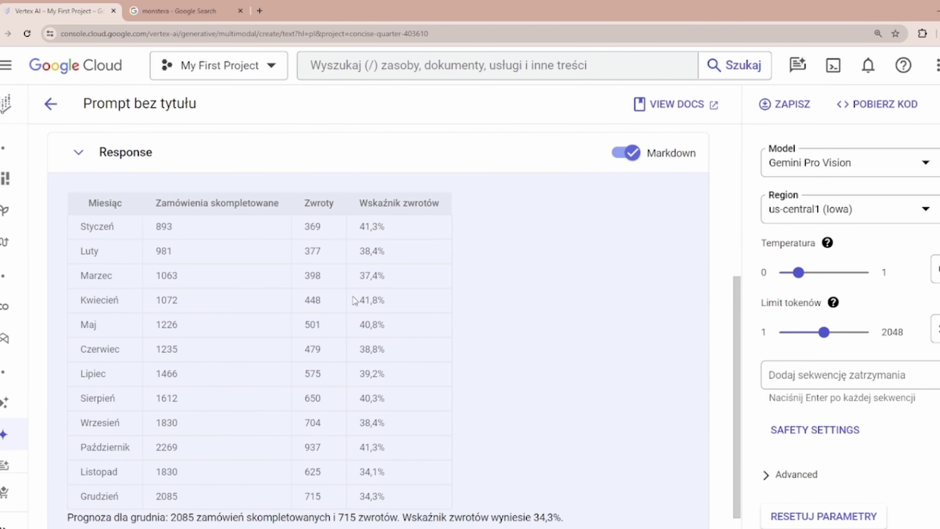
scroll(109, 164, up, 7)
click(110, 215)
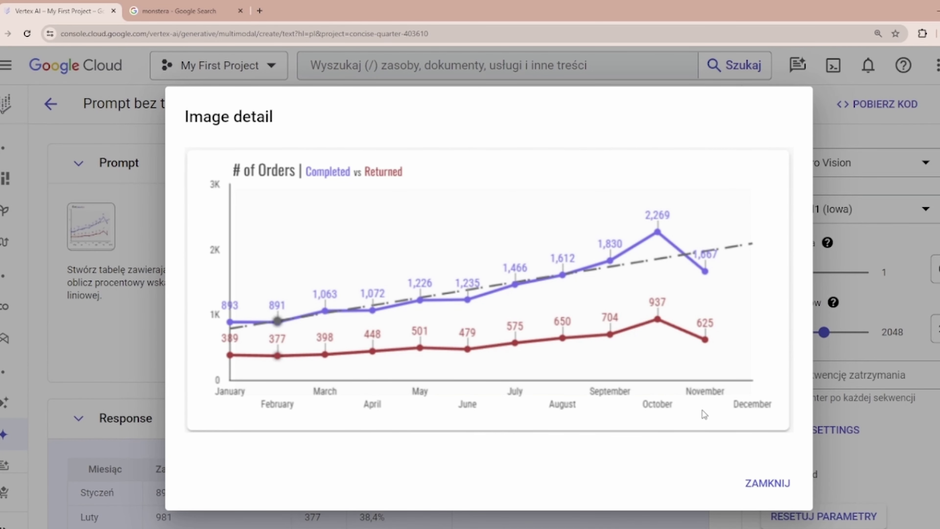
click(115, 324)
scroll(178, 315, down, 8)
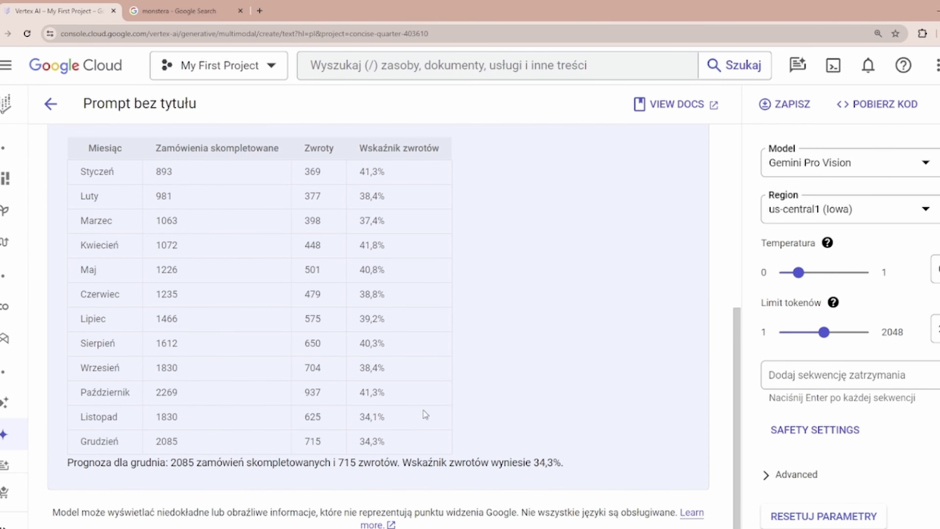
Remove the orders prompt text and its attached chart so the prompt is empty.
scroll(425, 415, up, 9)
drag(132, 305, 77, 267)
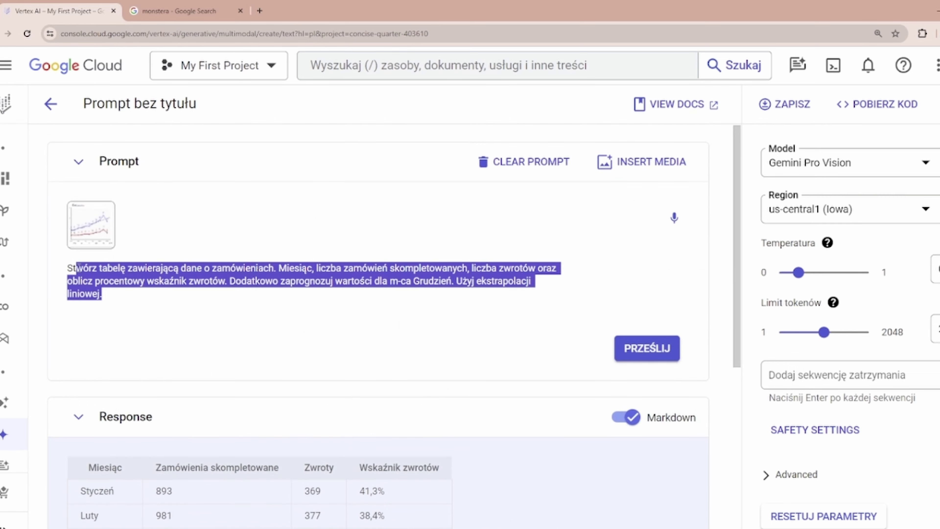
key(BackSpace)
click(104, 237)
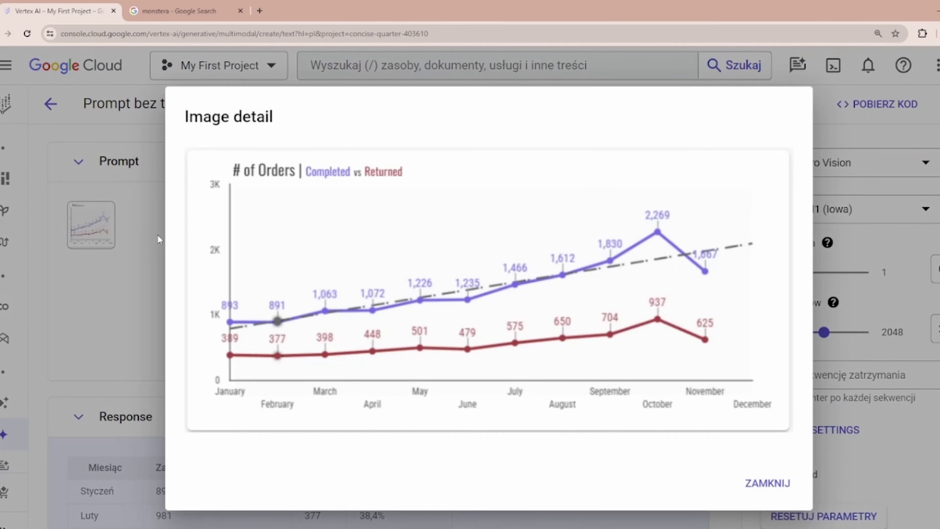
click(158, 235)
click(133, 220)
key(BackSpace)
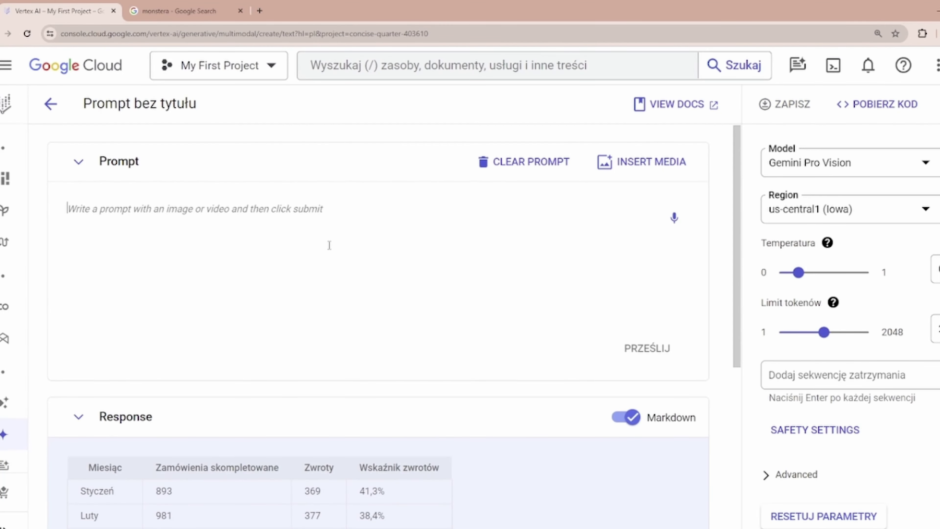
click(675, 161)
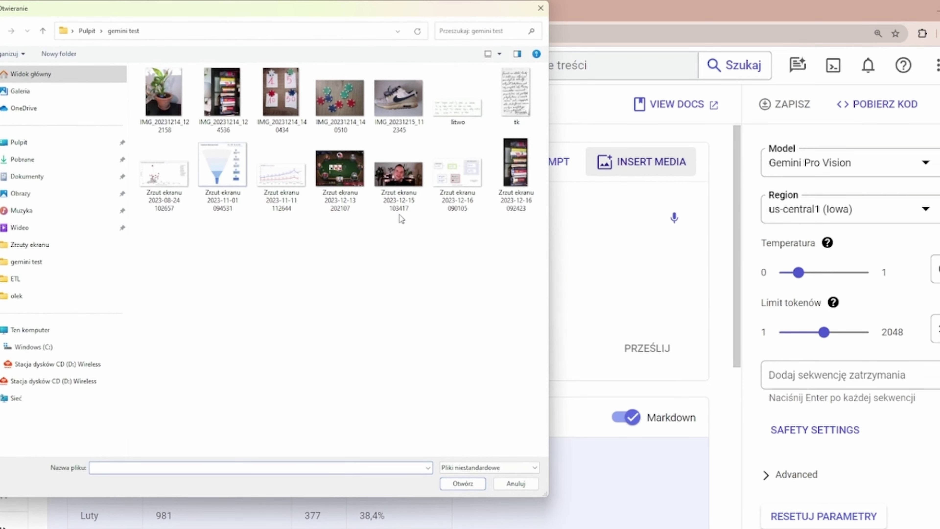
double_click(449, 174)
click(103, 226)
scroll(435, 143, up, 2)
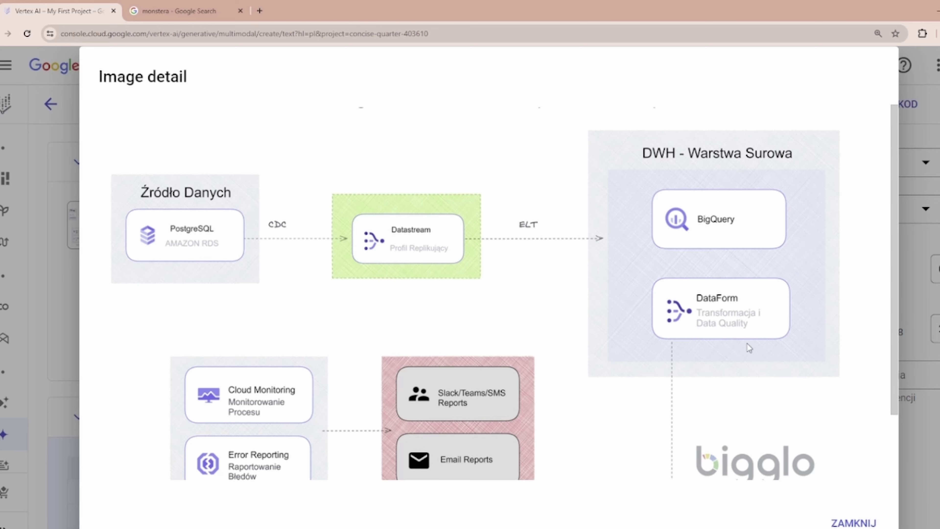
scroll(747, 346, down, 2)
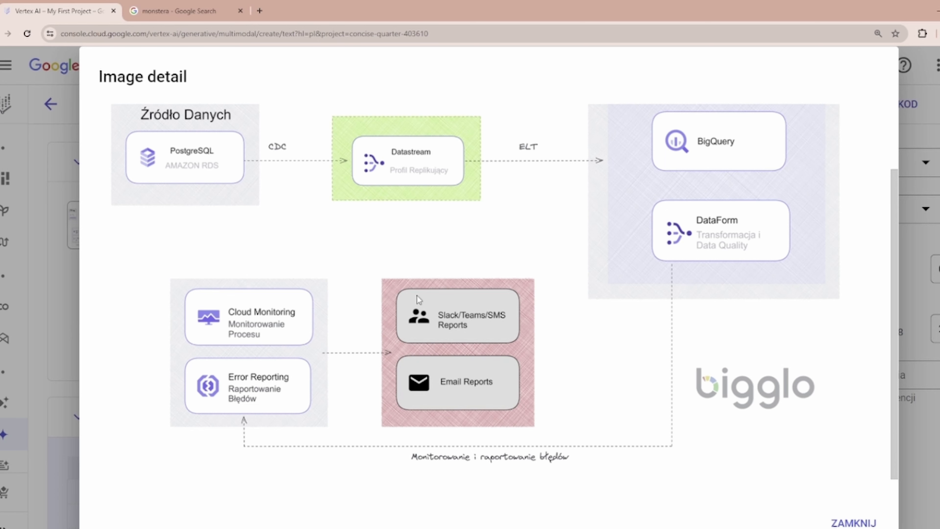
click(833, 523)
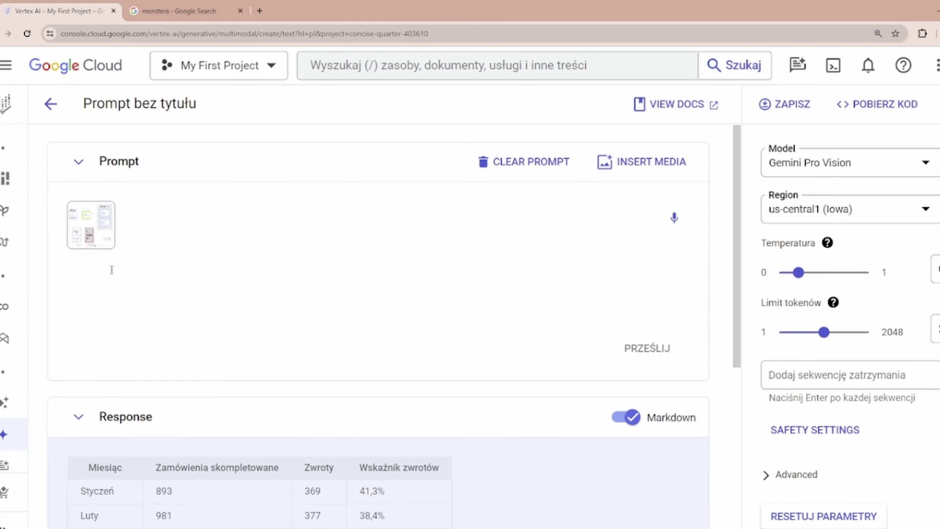
text(Opisz pro)
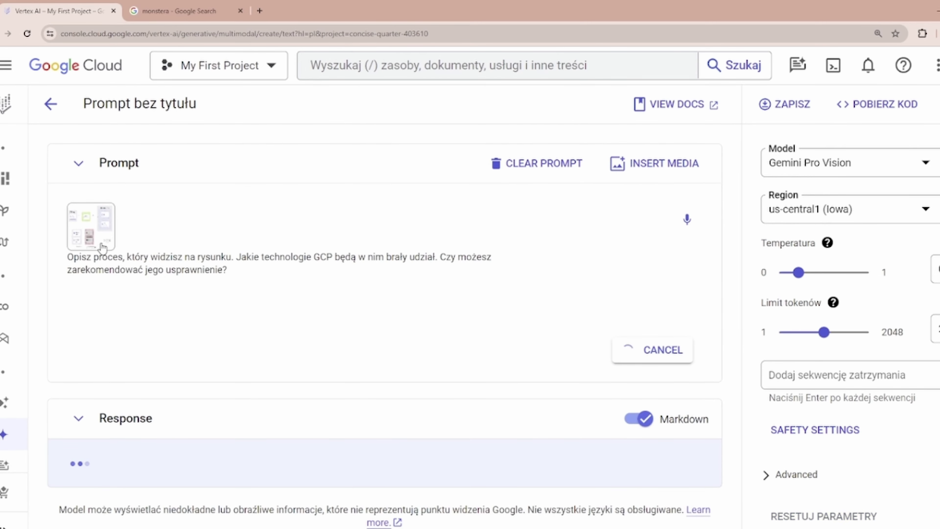
Compare the process stages listed in the response with the attached pipeline diagram.
click(103, 247)
scroll(477, 328, down, 2)
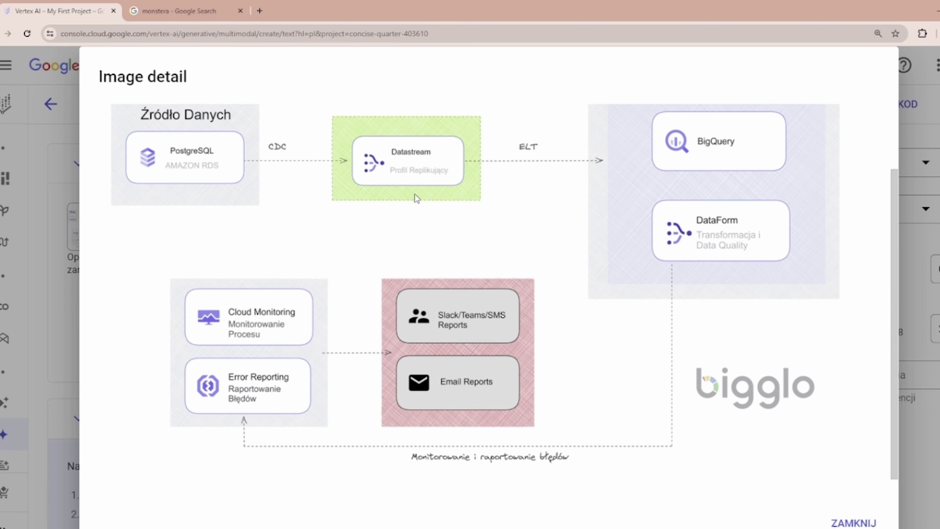
click(64, 293)
scroll(317, 375, down, 5)
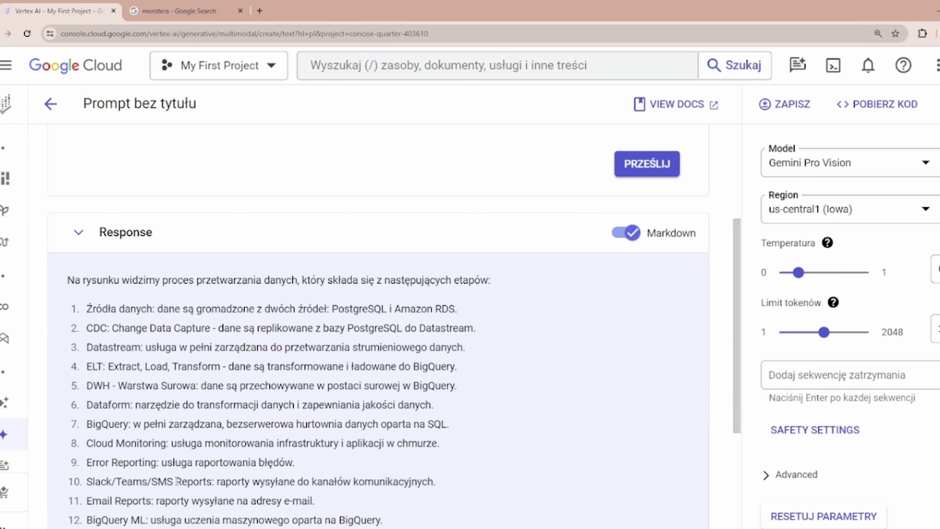
Read the proposed improvements in the response, focusing on the Cloud Dataflow and Cloud Bigtable suggestions.
scroll(127, 495, down, 3)
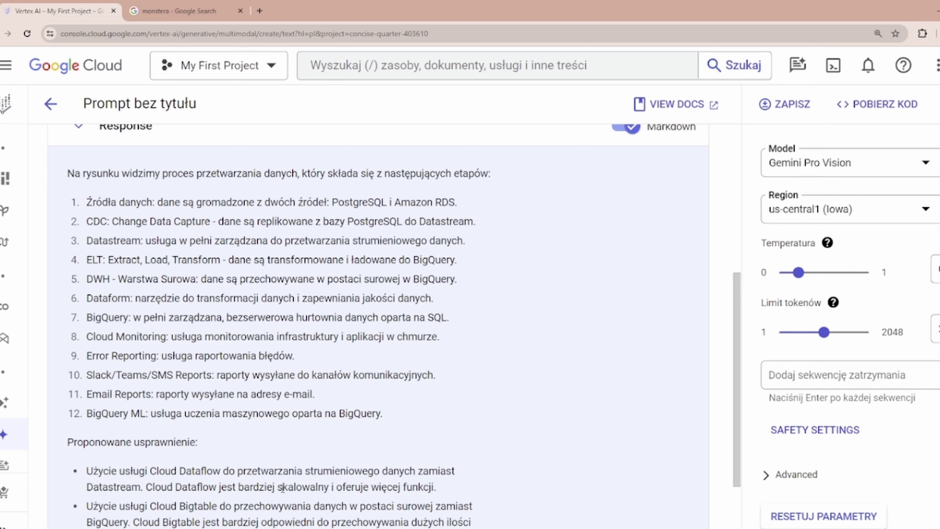
drag(456, 489, 86, 470)
click(155, 481)
scroll(155, 482, down, 3)
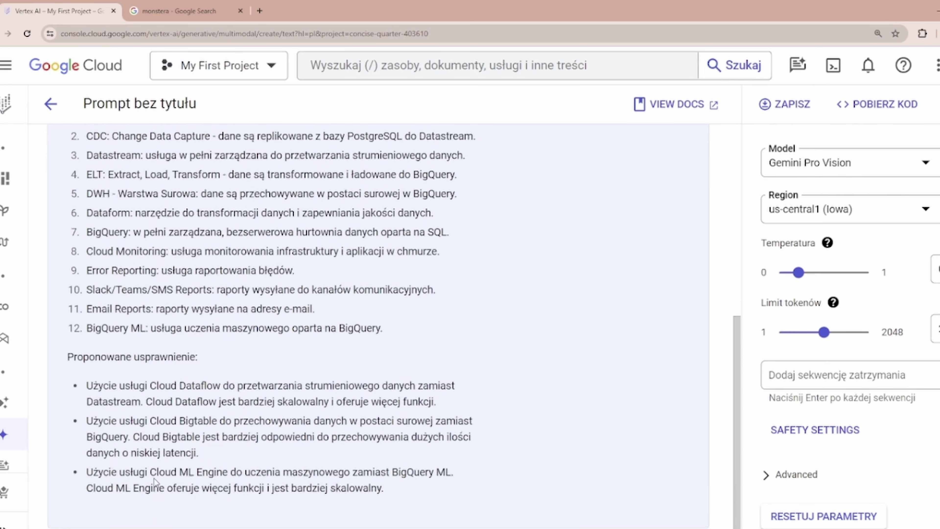
scroll(155, 482, down, 1)
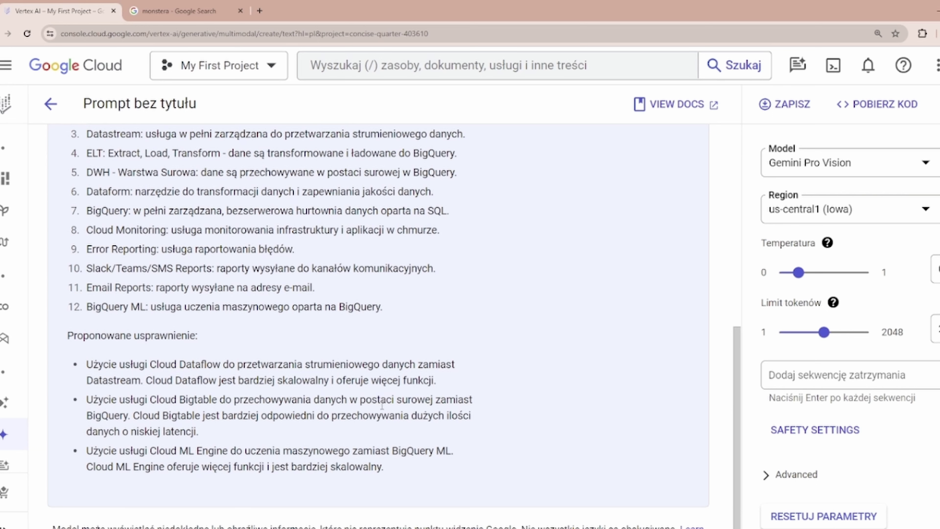
drag(214, 439, 87, 402)
click(122, 437)
Submit the poker table screenshot prompt asking for the tournament situation and recommended decision, and check the answer against the image.
scroll(293, 463, up, 10)
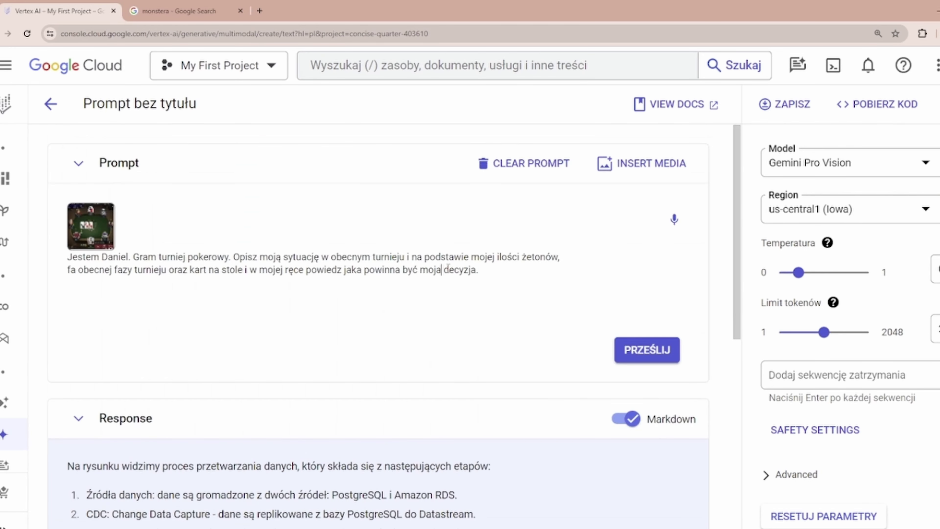
click(646, 350)
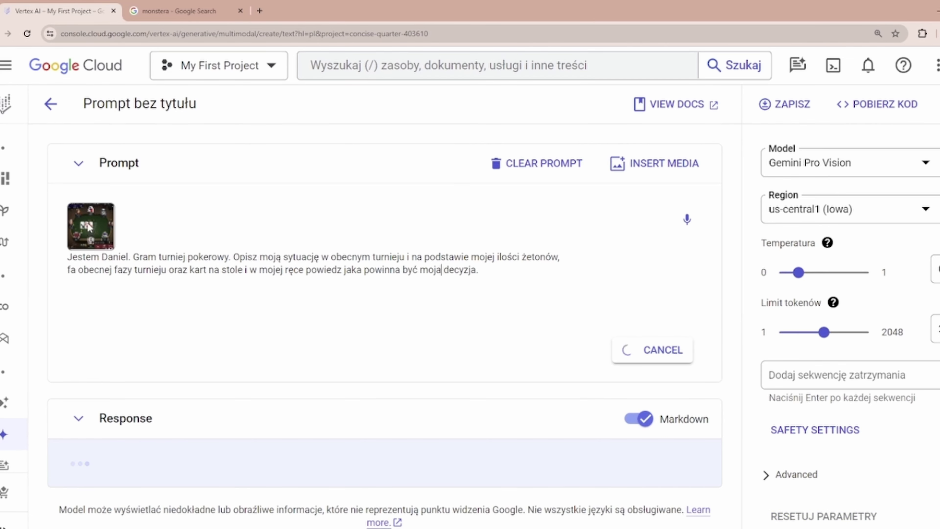
click(106, 239)
scroll(413, 294, down, 5)
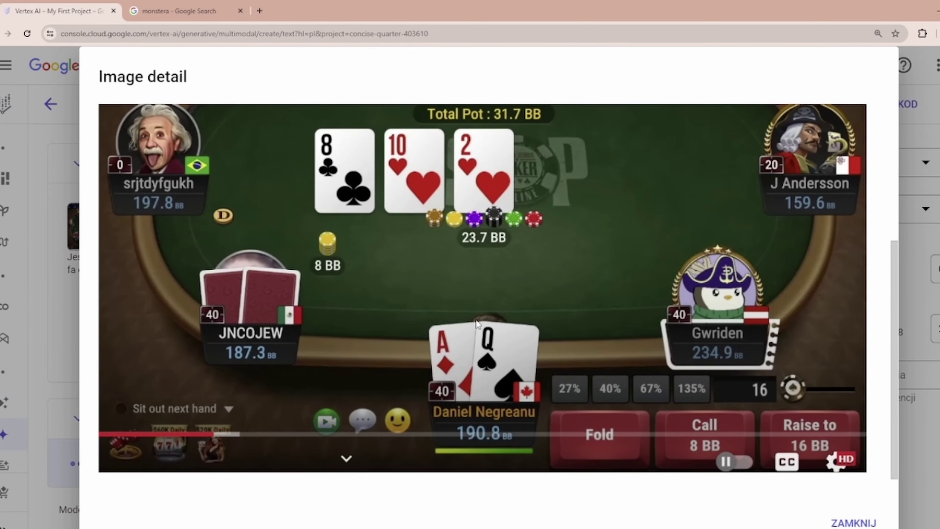
scroll(190, 148, up, 5)
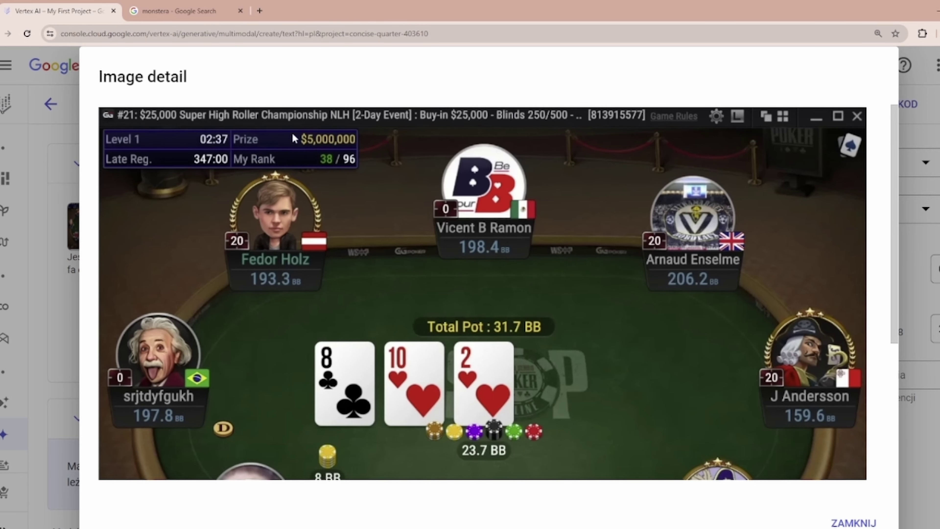
scroll(544, 209, down, 2)
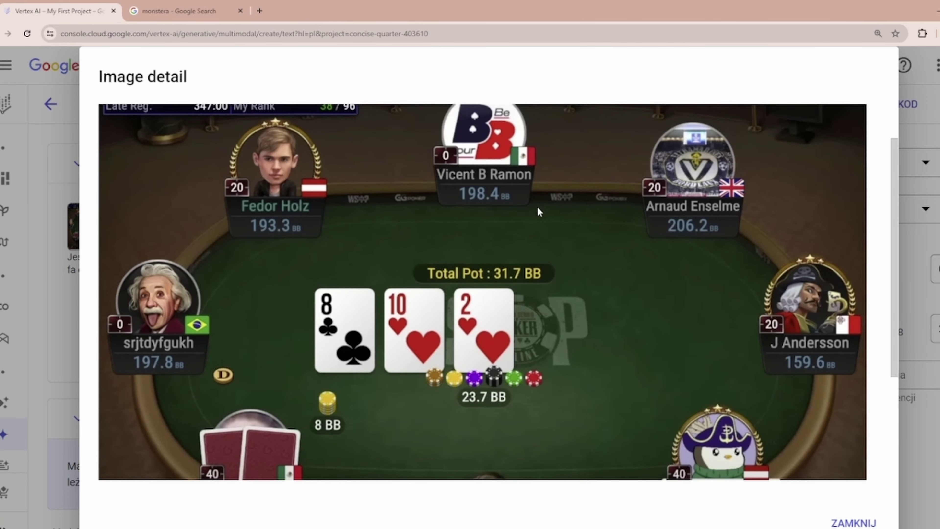
scroll(540, 211, down, 4)
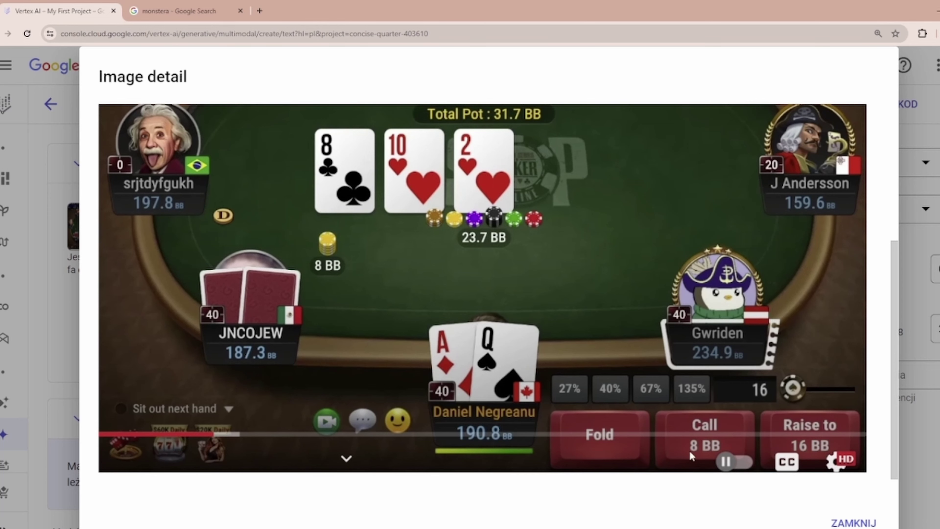
click(853, 522)
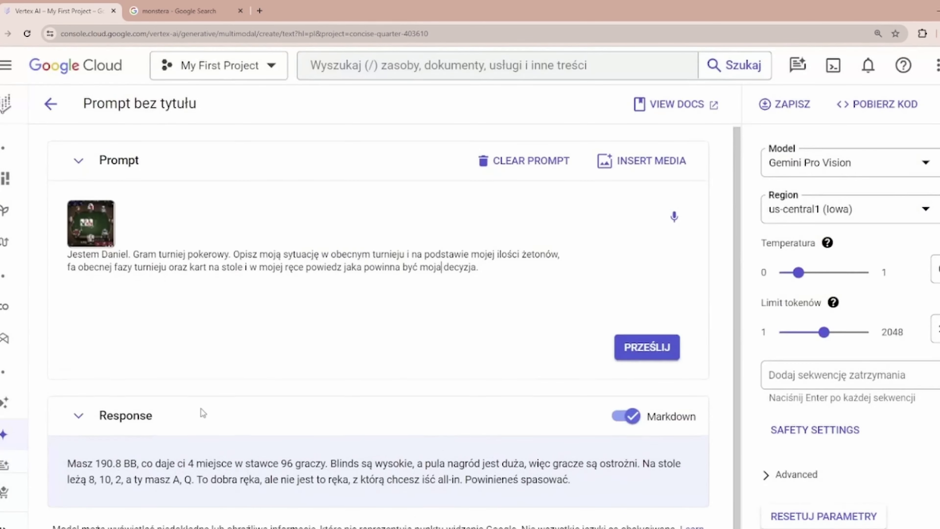
scroll(201, 408, down, 1)
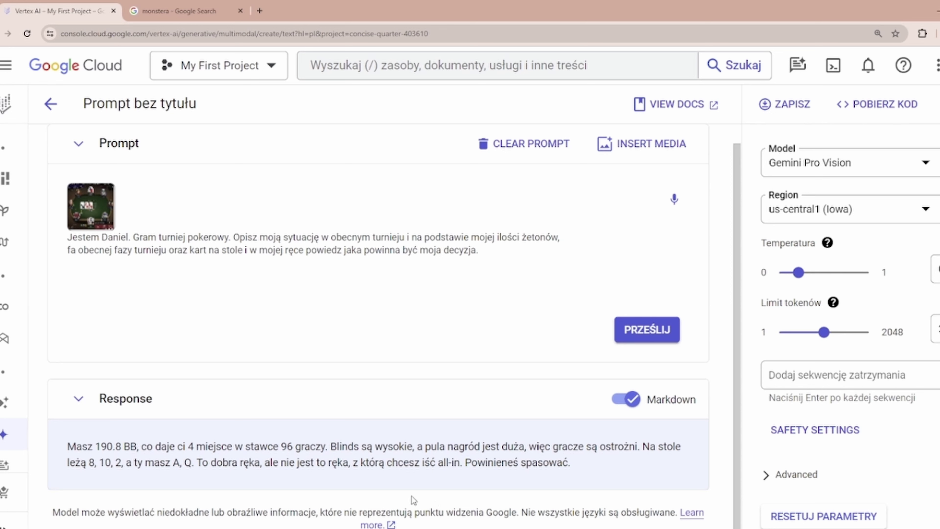
Remove the poker prompt text and its attached screenshot so the prompt is empty.
drag(531, 259, 37, 245)
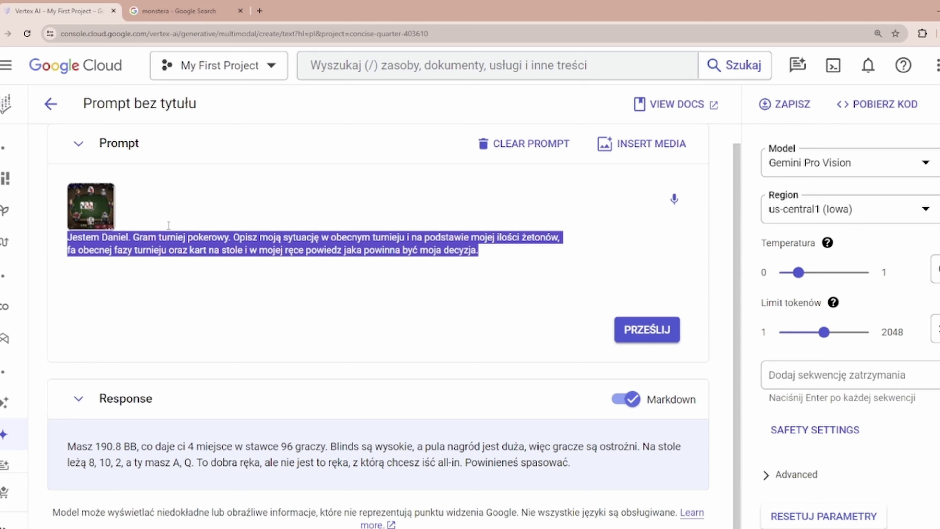
key(BackSpace)
key(BackSpace)
Attach the chip value photo IMG_20231214_140434 followed by the scattered chips photo IMG_20231214_140510.
click(626, 150)
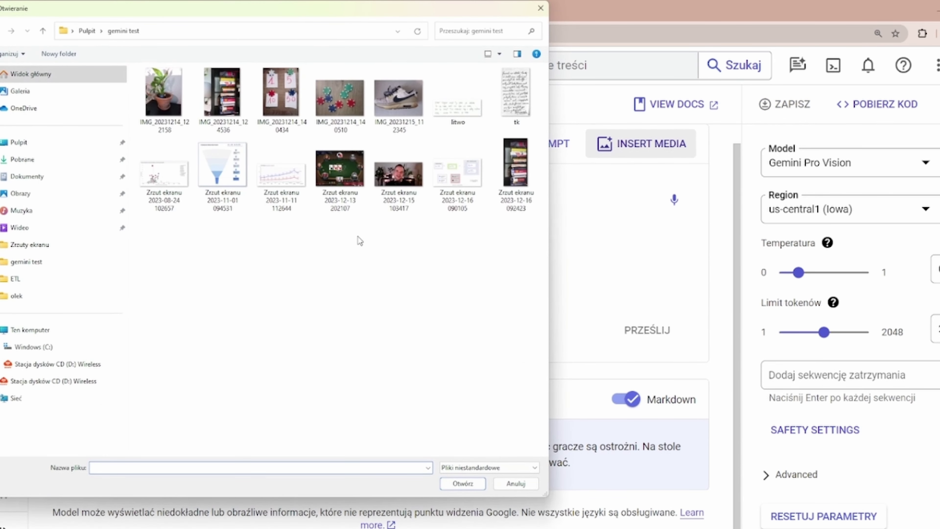
double_click(385, 187)
click(666, 143)
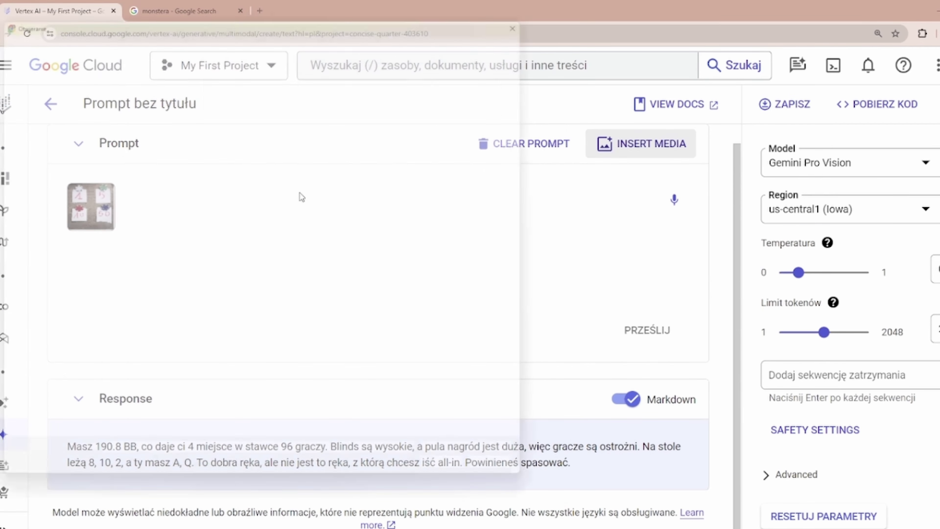
double_click(338, 108)
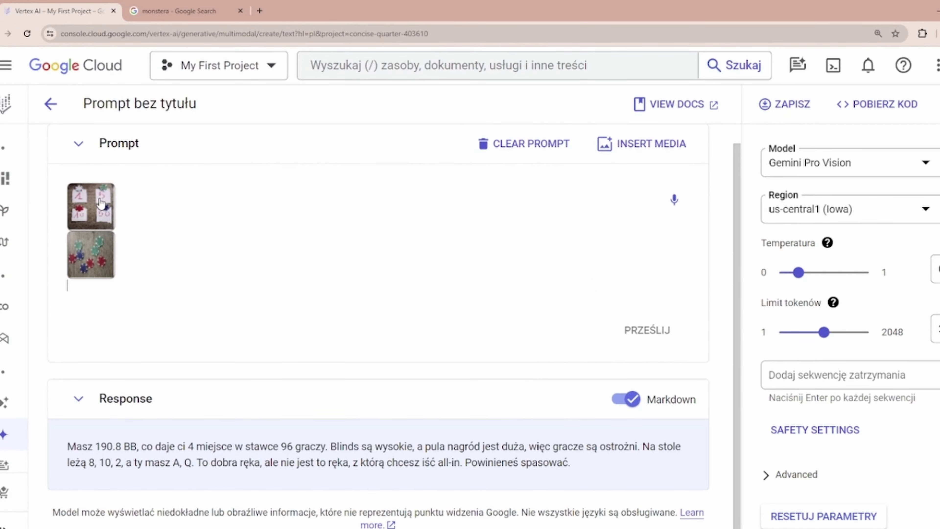
Examine the chip values in the first attached photo and the scattered coloured chips in the second.
click(100, 201)
scroll(492, 198, down, 10)
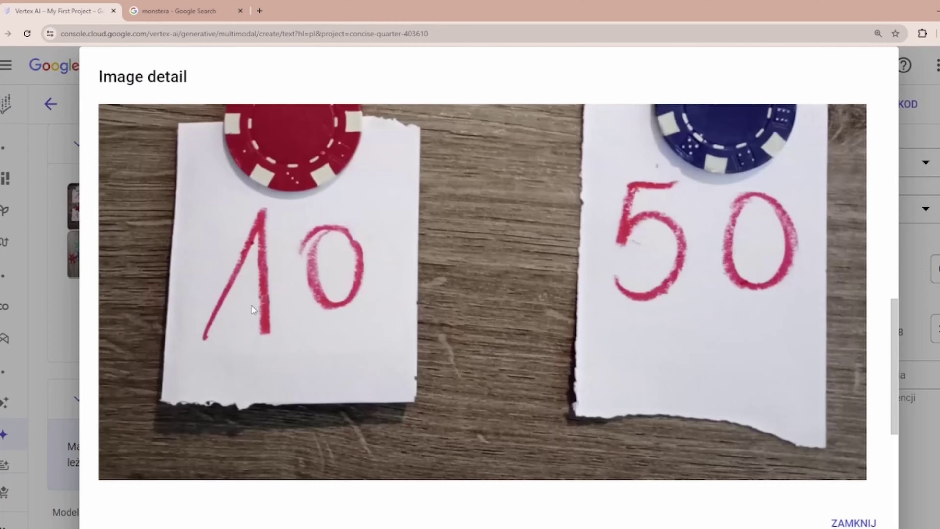
scroll(256, 309, up, 11)
click(67, 298)
click(89, 256)
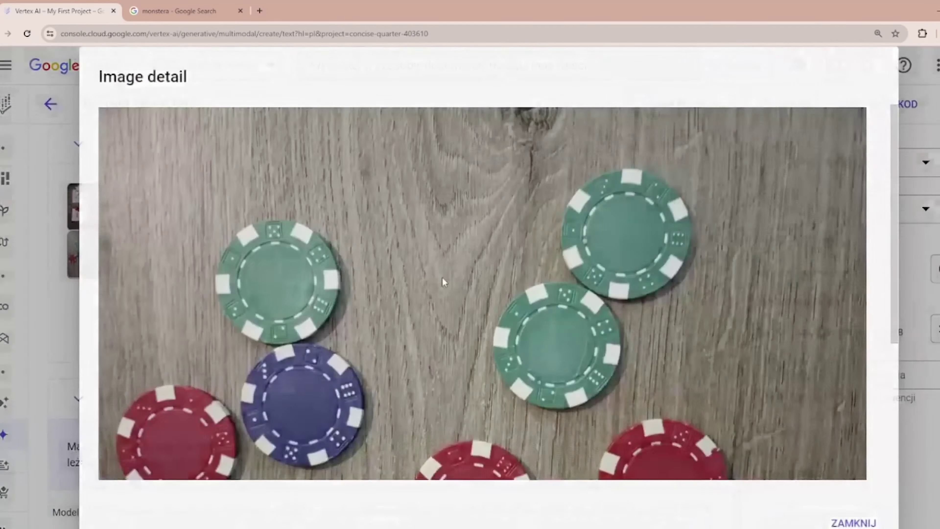
scroll(426, 285, down, 5)
scroll(391, 286, up, 5)
scroll(407, 322, down, 4)
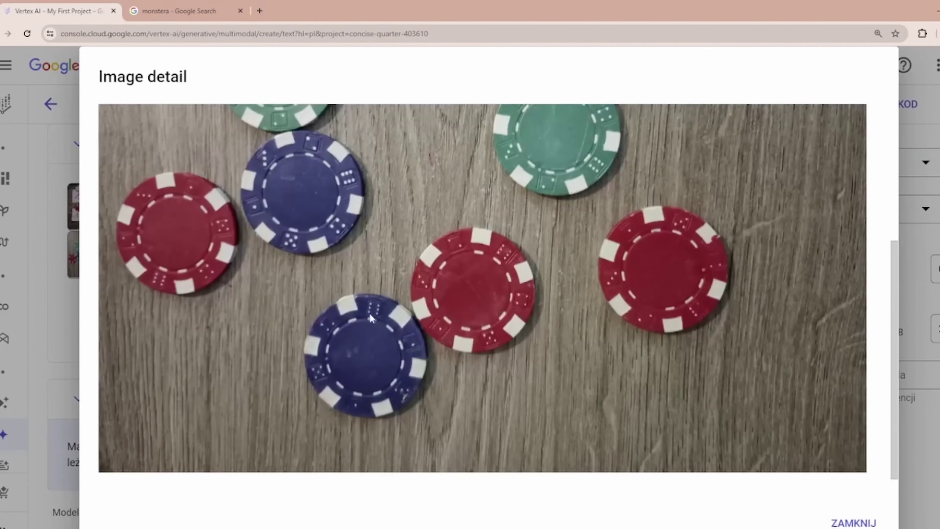
key(Escape)
Submit a Polish prompt to count and value image two's chips using image one's values, with a summary table including colour names.
text(Baz)
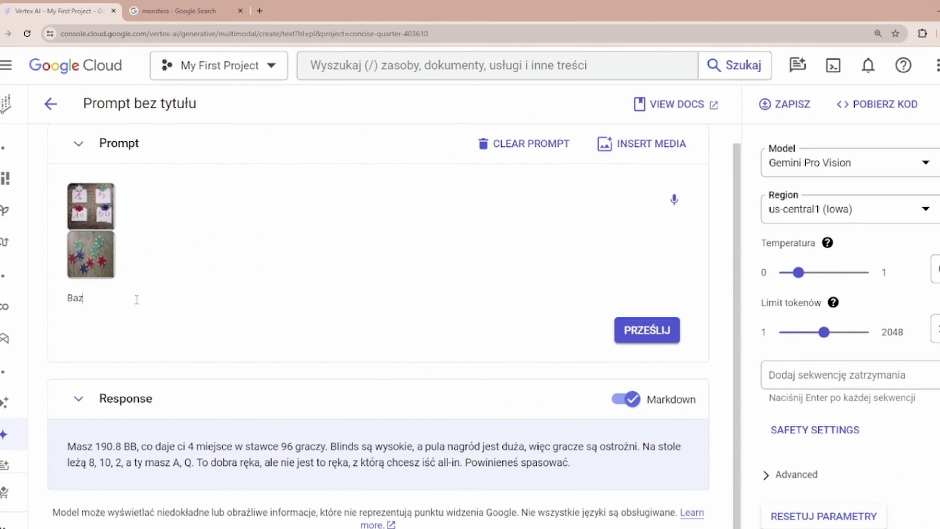
text(ując na wartościach że)
key(alt+z)
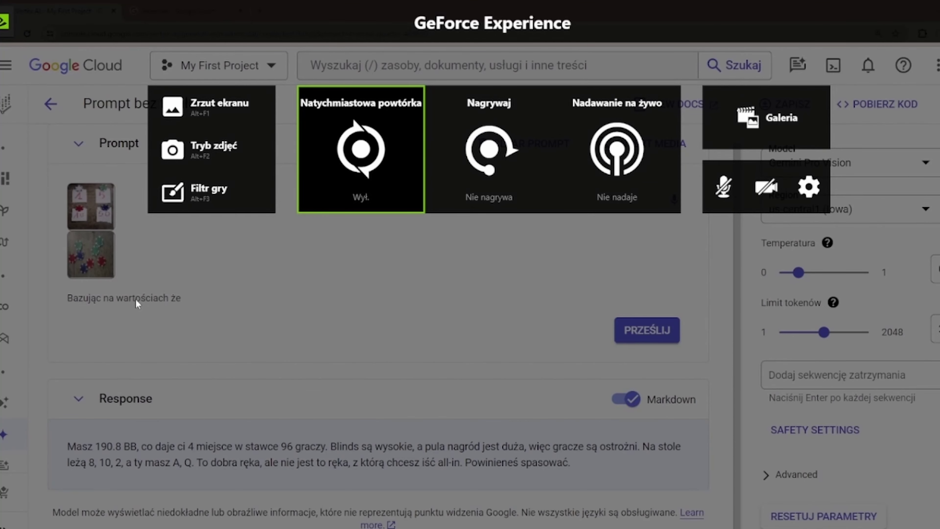
key(alt+z)
text(tonów z )
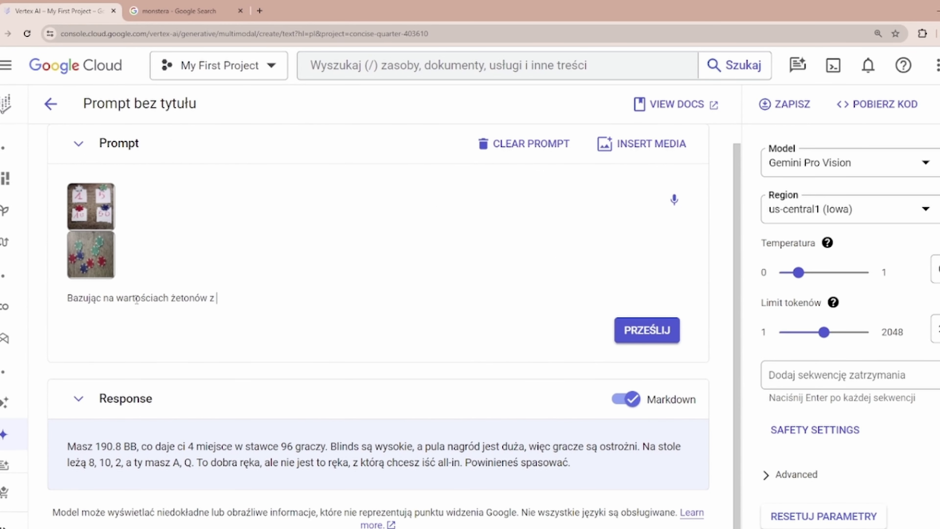
text(obrazka numer 1, przeanalizuj ilość oraz wartość żetonów na obrazku numer dwa)
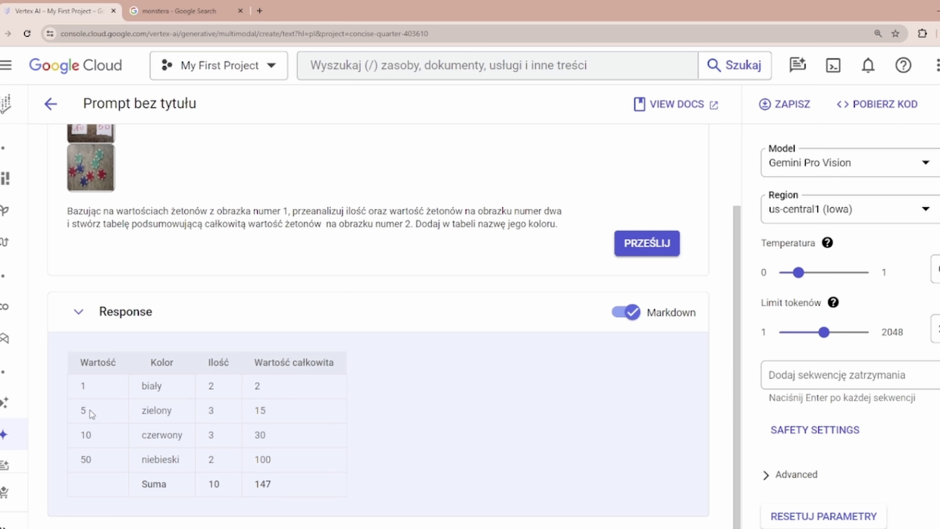
Compare the chip colours and quantities in the generated table with the scattered chips photo.
click(104, 168)
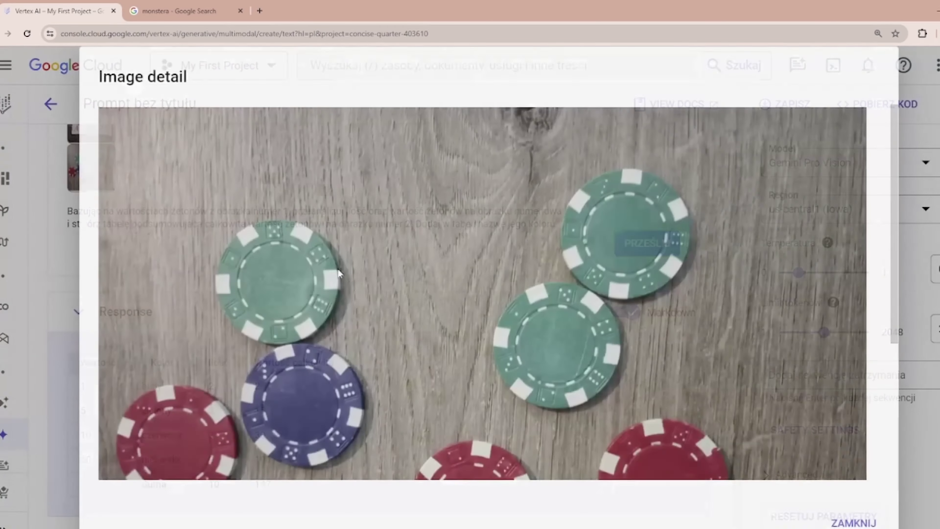
scroll(355, 332, up, 3)
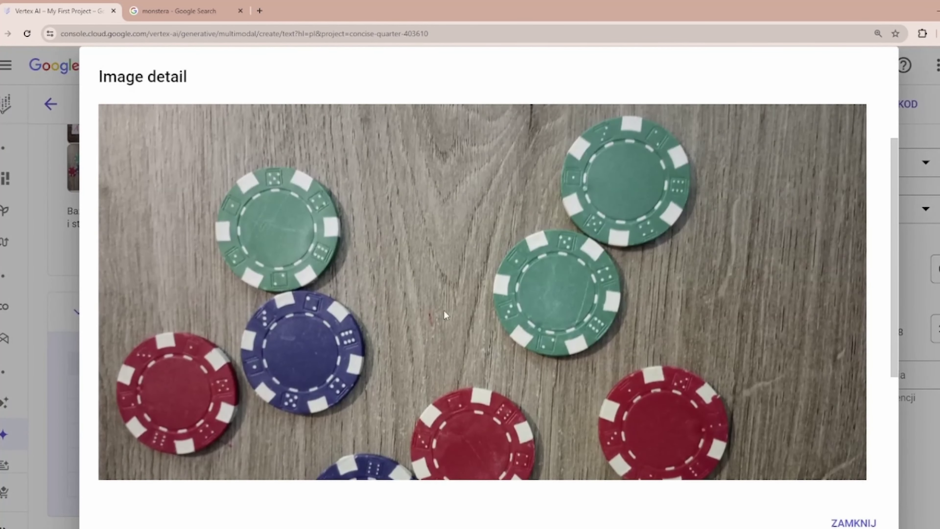
scroll(444, 319, down, 2)
scroll(406, 344, down, 1)
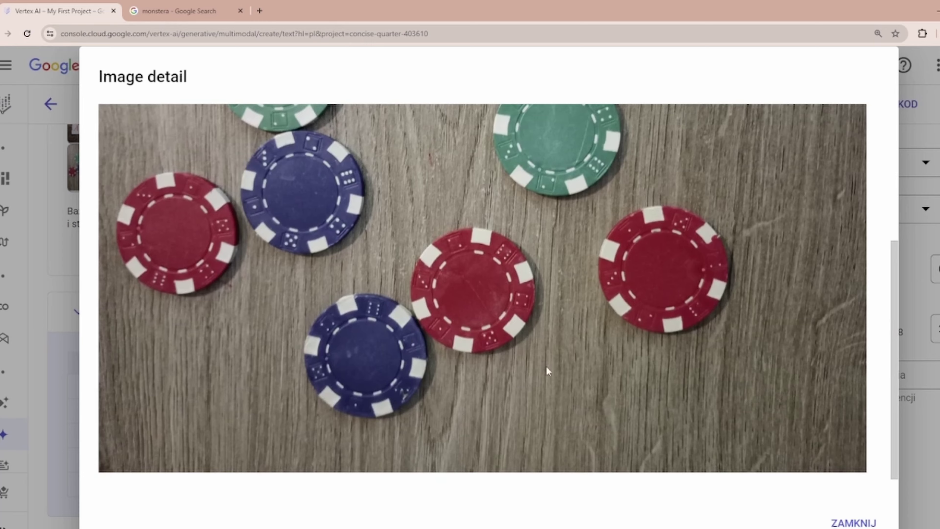
click(76, 287)
scroll(275, 406, down, 1)
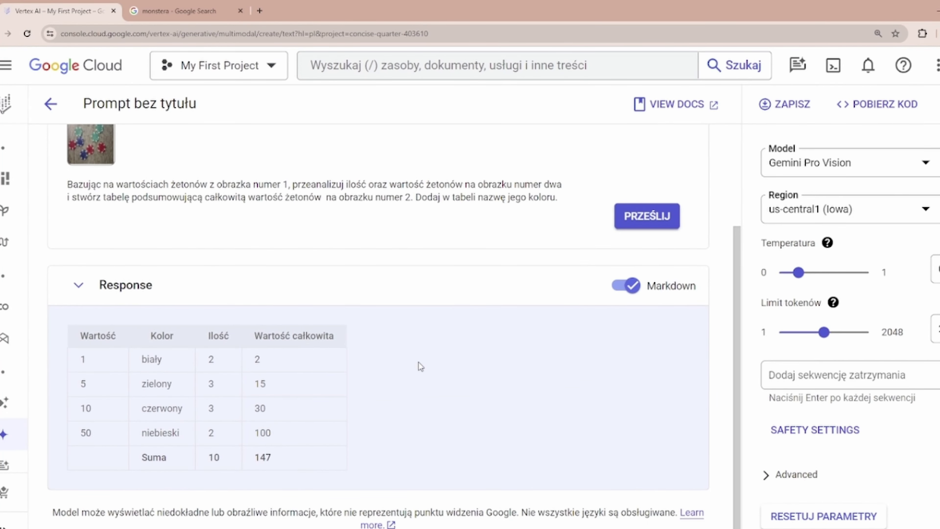
Check the chip values in the generated table against the labelled chip value photo.
scroll(307, 385, up, 3)
click(90, 225)
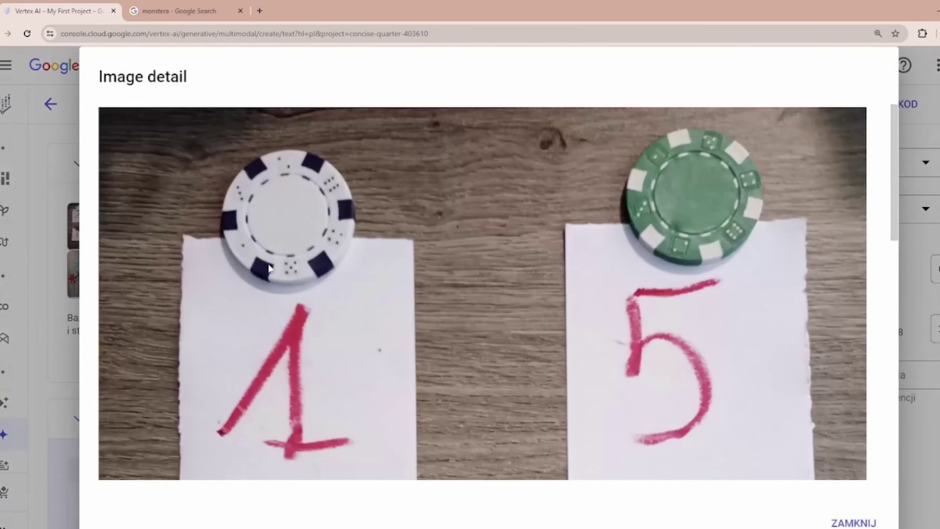
scroll(61, 289, down, 3)
click(61, 290)
scroll(152, 351, down, 5)
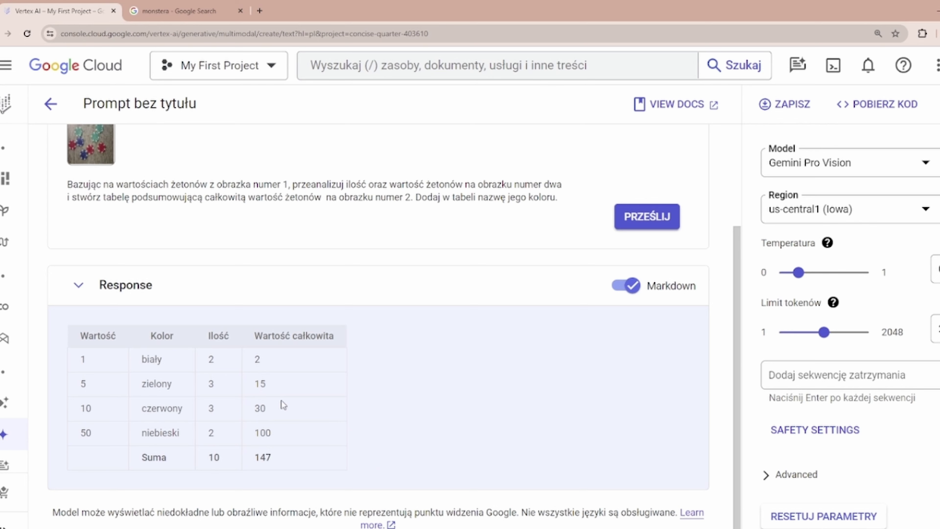
Delete the chip-counting text from the prompt.
scroll(371, 372, up, 3)
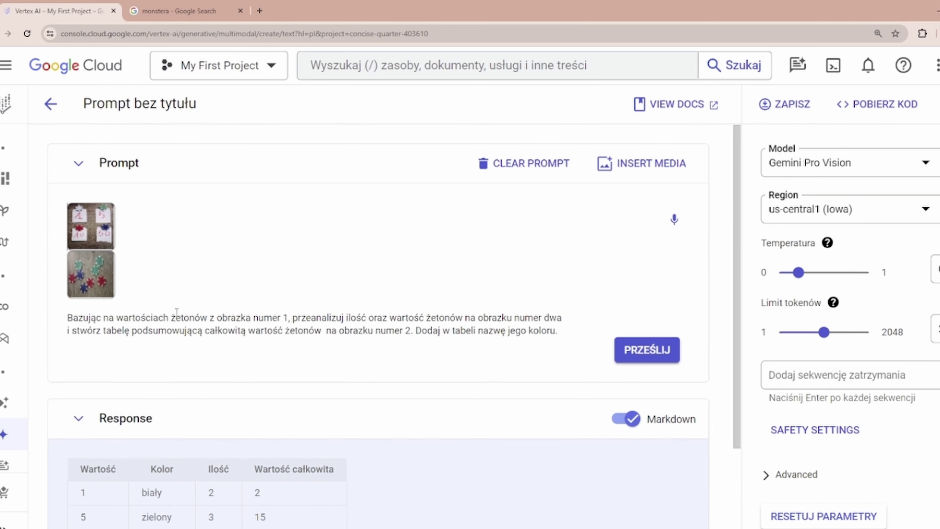
click(238, 330)
click(316, 330)
key(BackSpace)
key(BackSpace)
key(BackSpace)
key(ctrl+a)
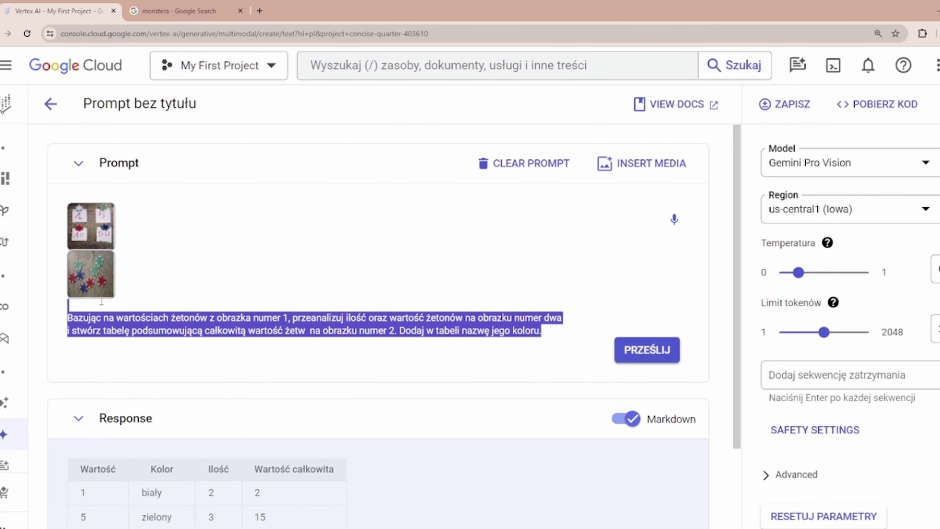
key(BackSpace)
View the attached handwritten poem enlarged and submit the question "Co jest napisane na tym obrazku?" about it.
click(91, 274)
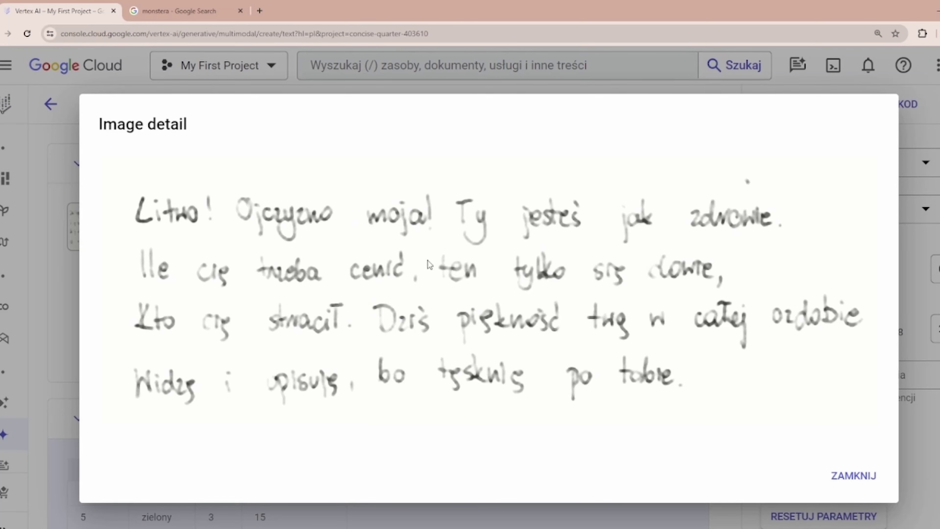
click(66, 285)
click(99, 267)
text(Co jest nap;isane na)
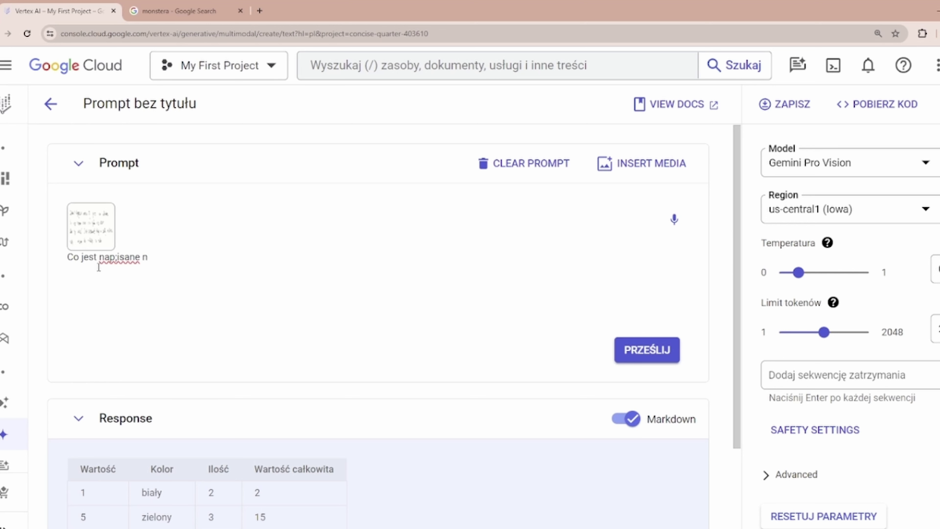
key(BackSpace)
key(BackSpace)
key(BackSpace)
key(BackSpace)
key(BackSpace)
key(BackSpace)
key(BackSpace)
key(BackSpace)
key(BackSpace)
key(BackSpace)
text(apisane na tym obr)
text(azi)
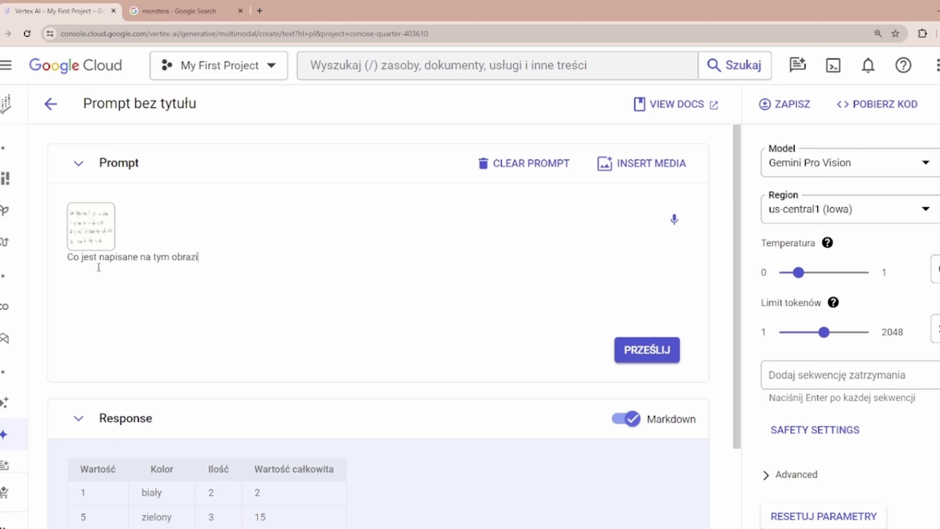
text(ku>?)
click(670, 356)
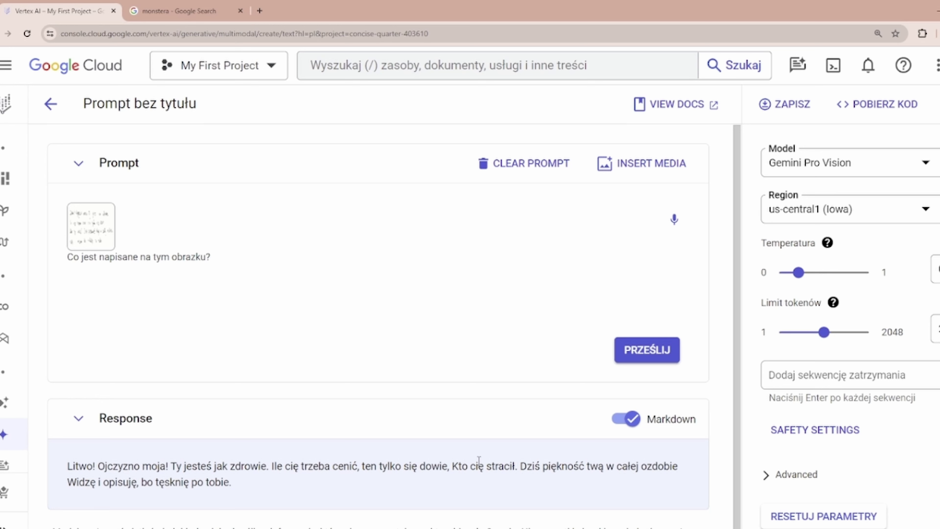
Attach the handwritten letter image tk to the prompt in place of the poem image.
click(178, 286)
click(642, 163)
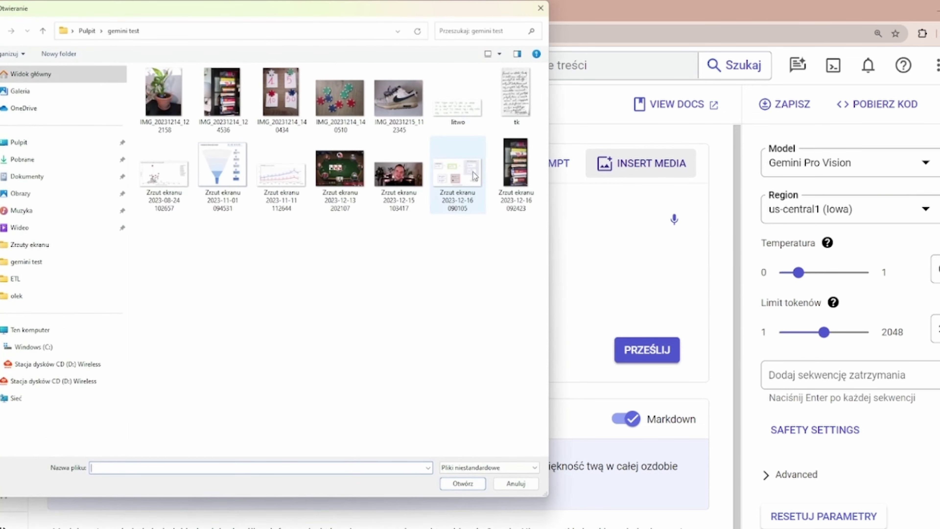
double_click(532, 97)
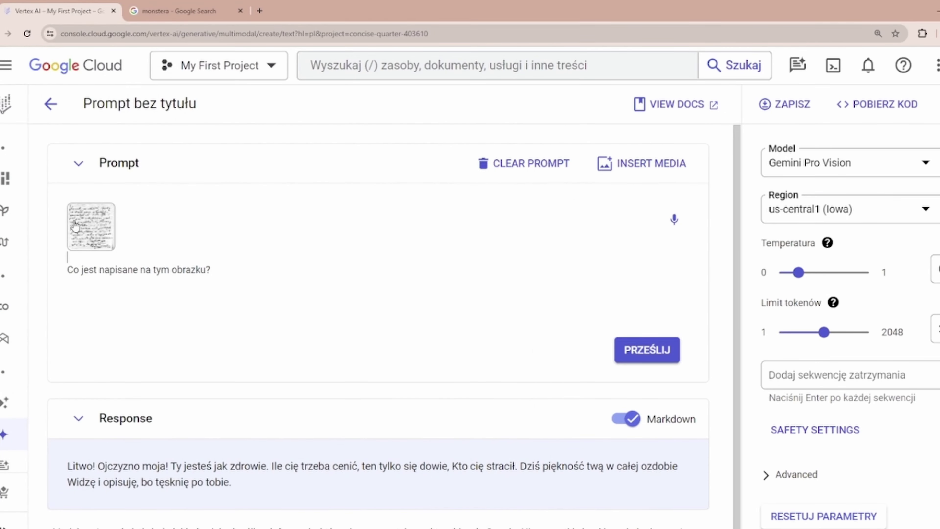
Read through the enlarged handwritten letter down to its signature and submit the question about what is written on it.
click(104, 237)
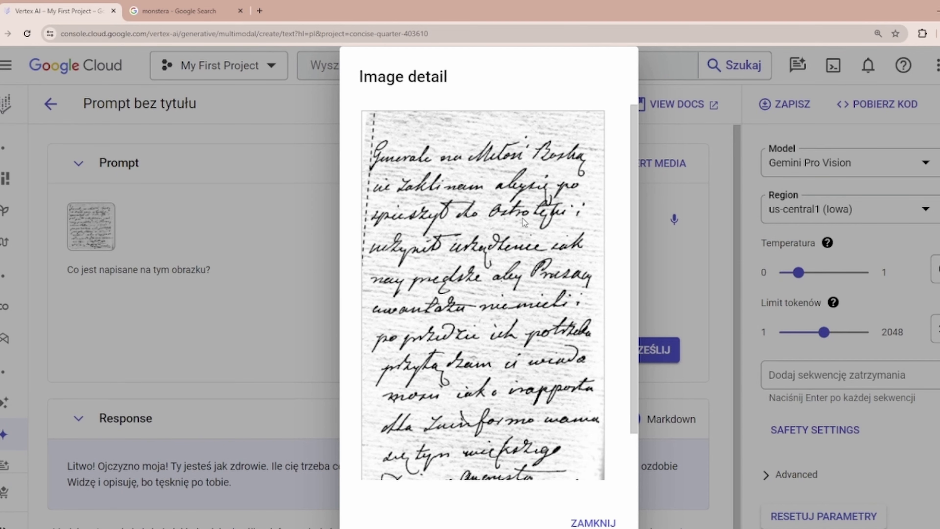
key(ctrl+plus)
key(ctrl+plus)
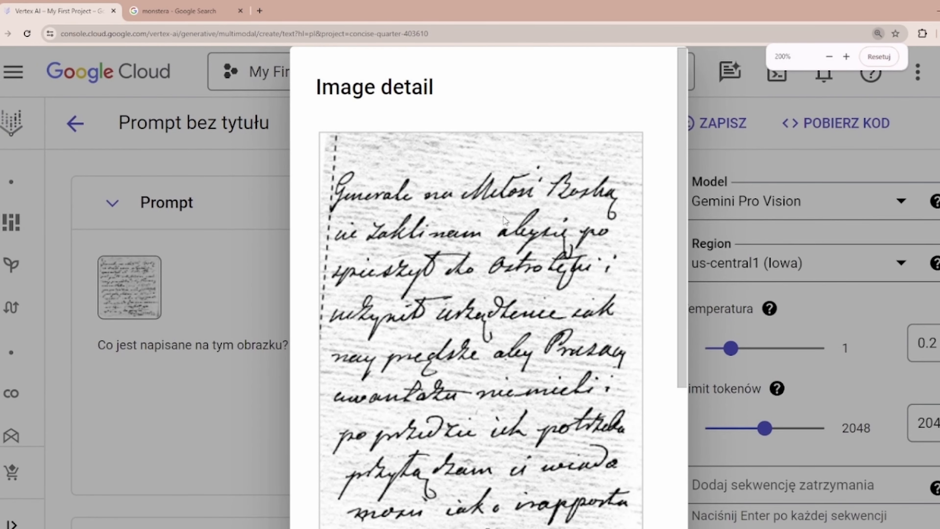
scroll(503, 217, down, 3)
scroll(492, 223, up, 3)
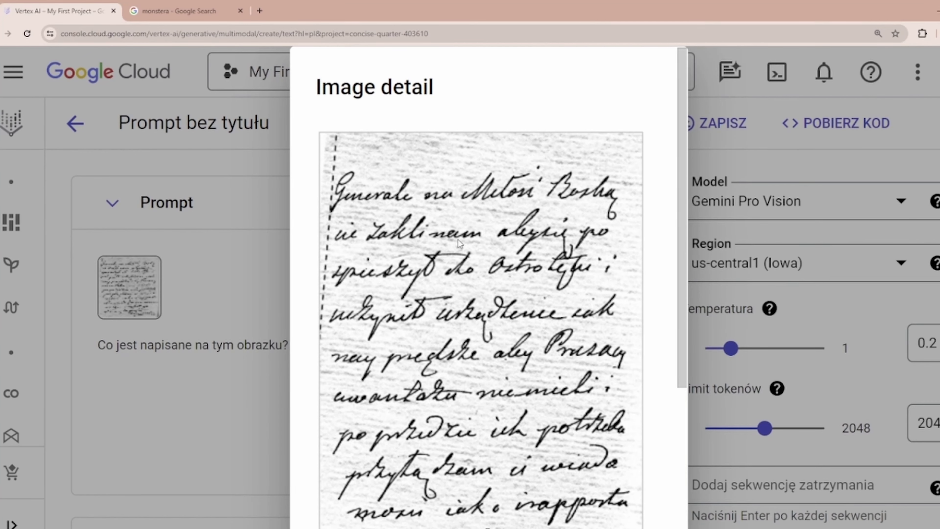
scroll(513, 277, down, 3)
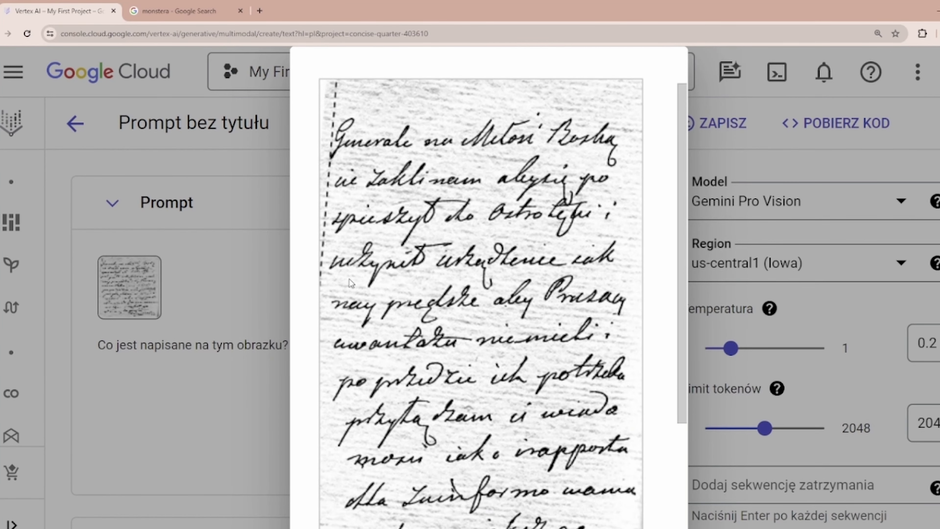
scroll(454, 273, down, 4)
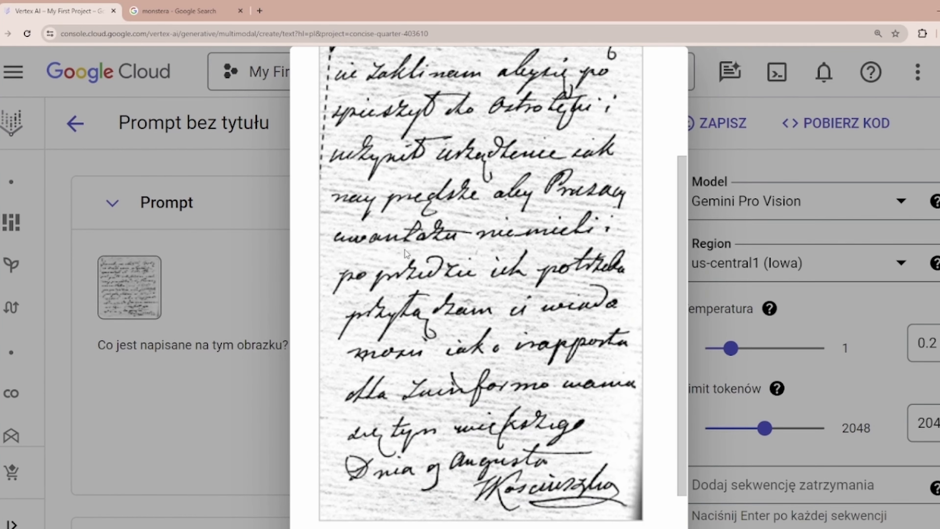
click(591, 524)
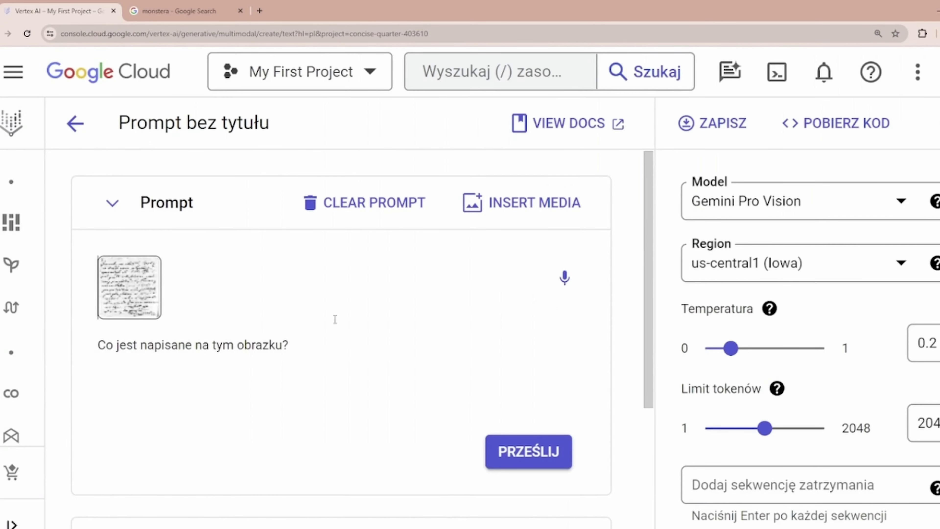
click(506, 458)
key(ctrl+minus)
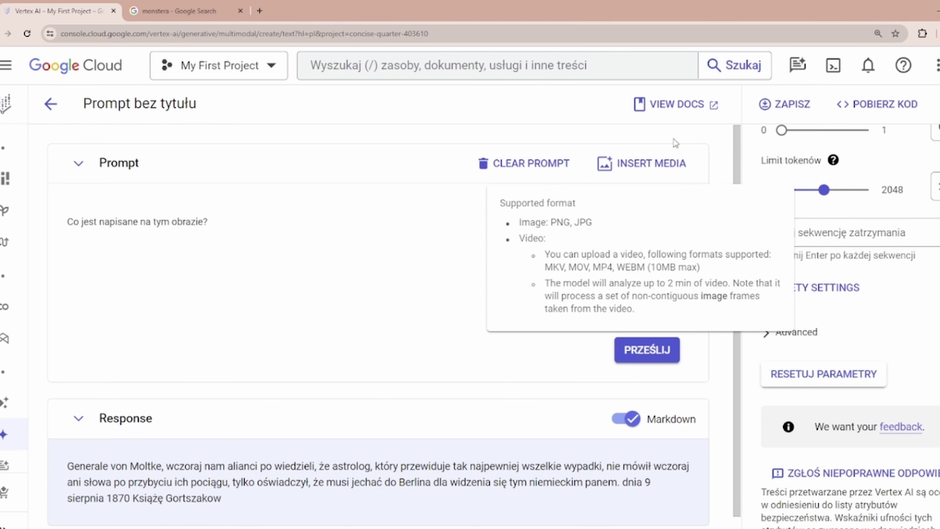
Attach the book stack photo IMG_20231214_124536 to the prompt and view it enlarged.
click(669, 176)
double_click(222, 94)
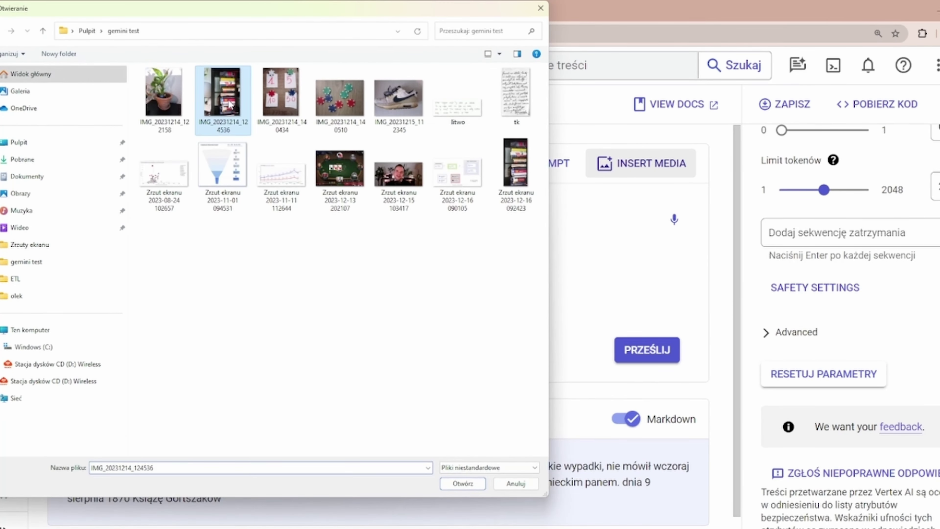
click(70, 223)
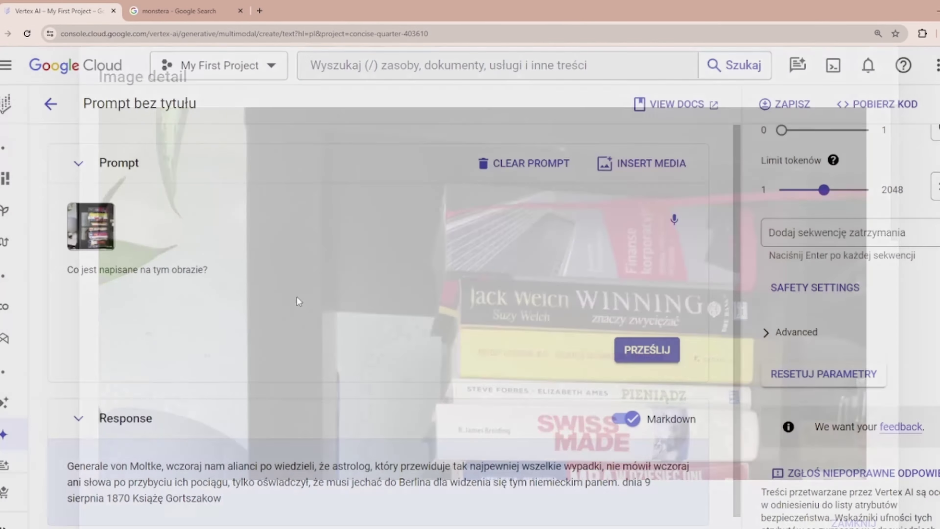
click(852, 522)
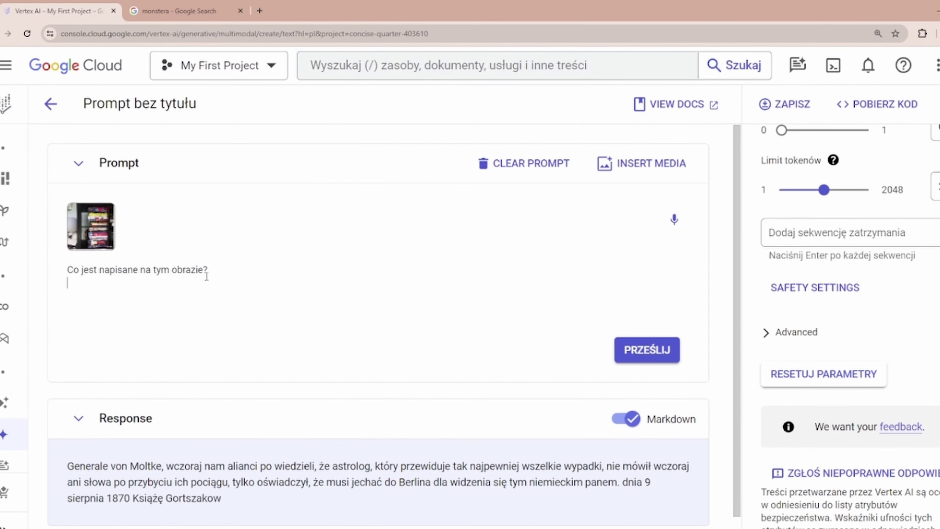
Replace the prompt text with "Stwórz listę książek znajdujących się na tym obrazku. Całość podaj w formie tabeli." and submit it.
drag(206, 272, 51, 274)
text(Stwórz listę książek znajdujących się na tym obrazku. Całość podaj w  formie tabeli.)
key(ctrl+Return)
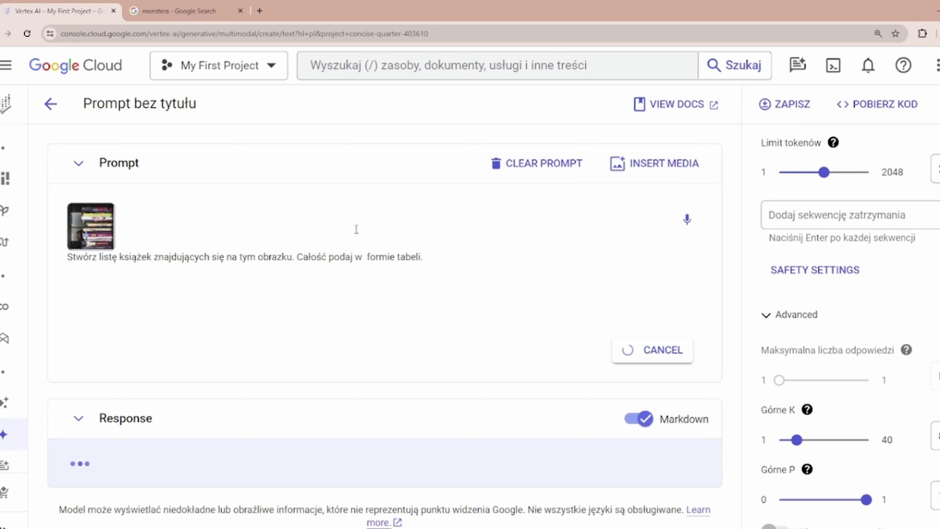
Examine the book stack photo and check the authors and titles in the generated table against it.
click(70, 237)
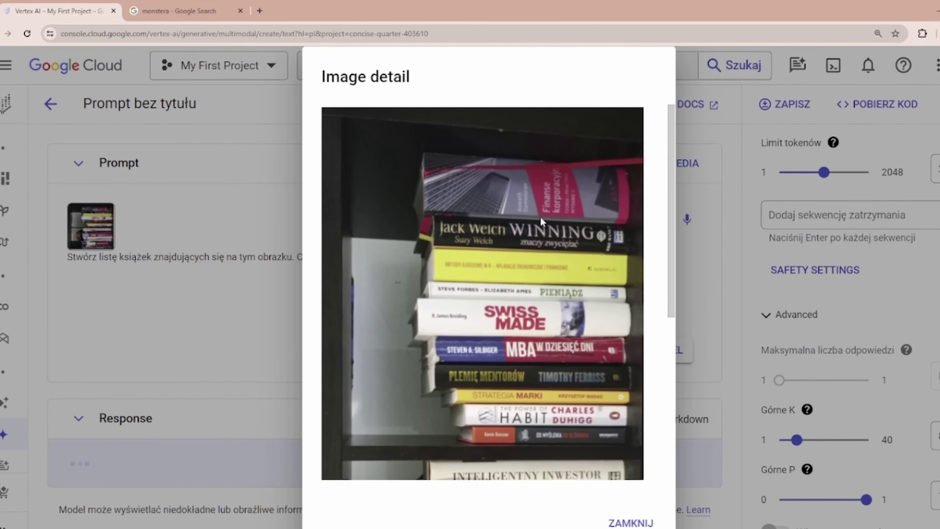
scroll(370, 315, down, 10)
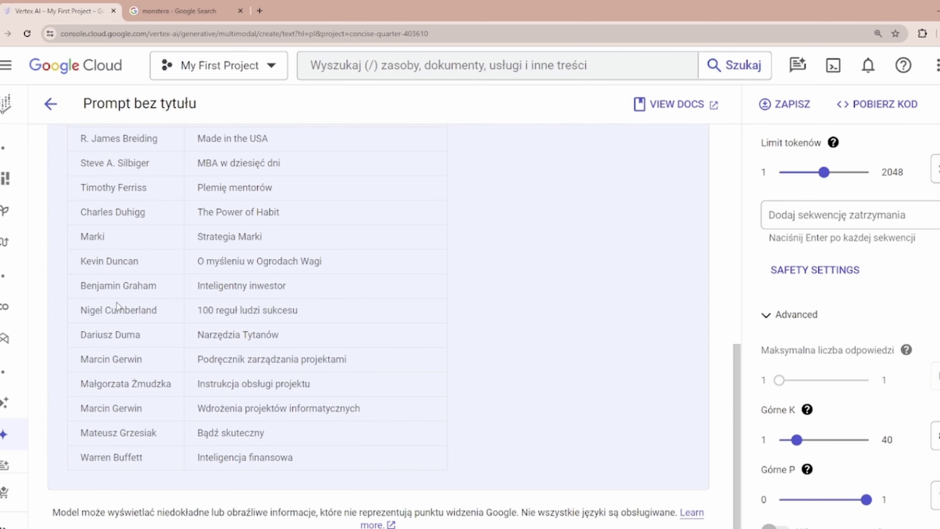
scroll(120, 298, up, 1)
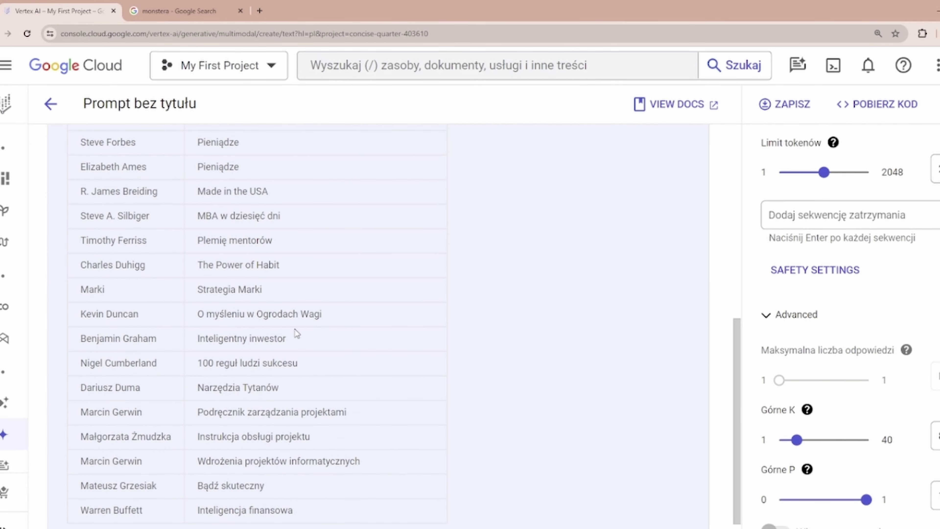
drag(246, 313, 314, 313)
click(202, 288)
scroll(129, 292, up, 1)
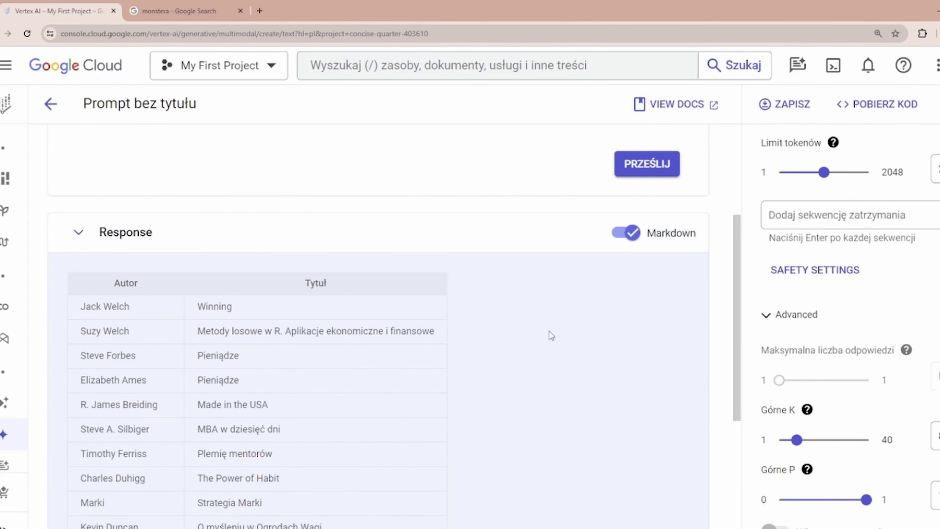
scroll(252, 214, up, 4)
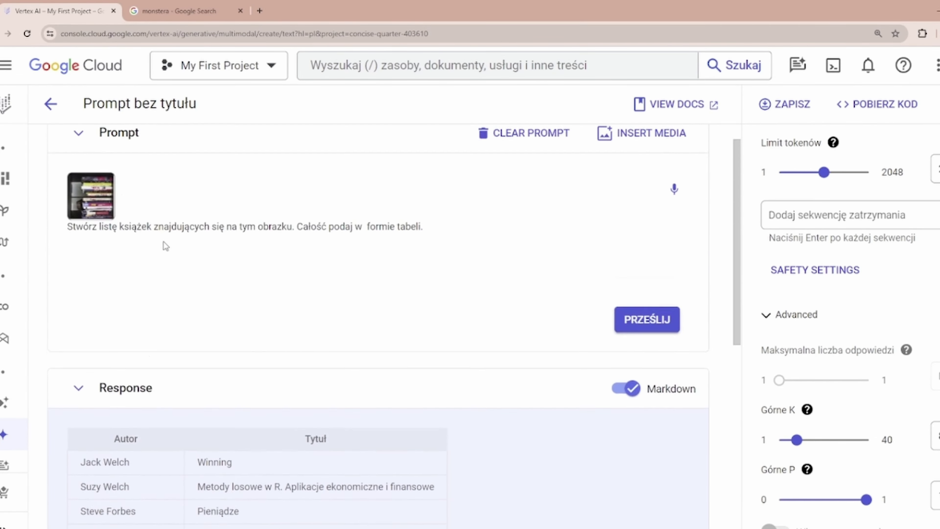
click(95, 213)
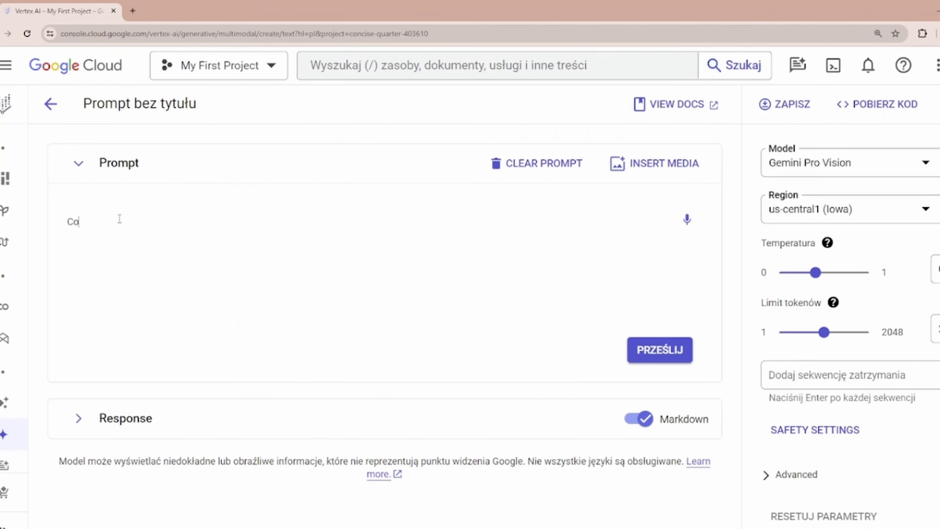
Attach the ultrasound scan photo to the prompt and examine it enlarged from top to bottom.
click(682, 182)
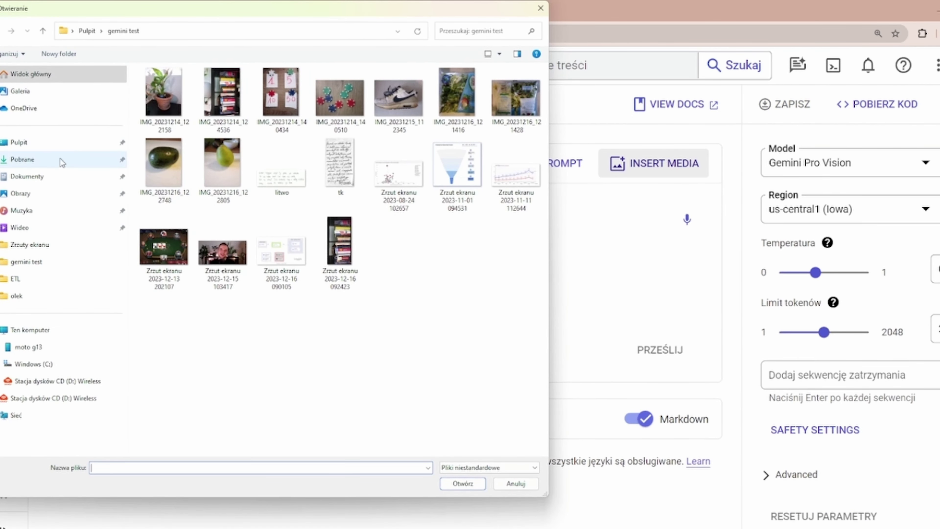
double_click(222, 252)
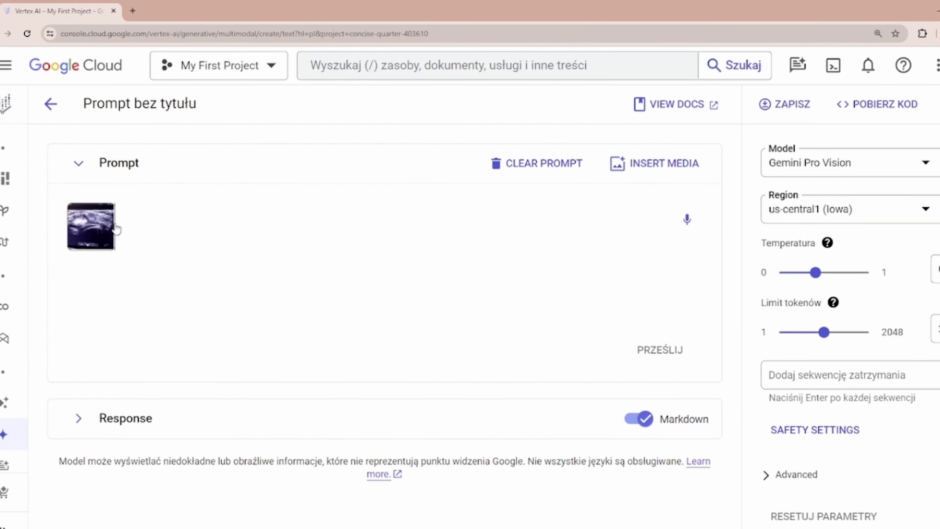
click(78, 228)
scroll(478, 291, up, 5)
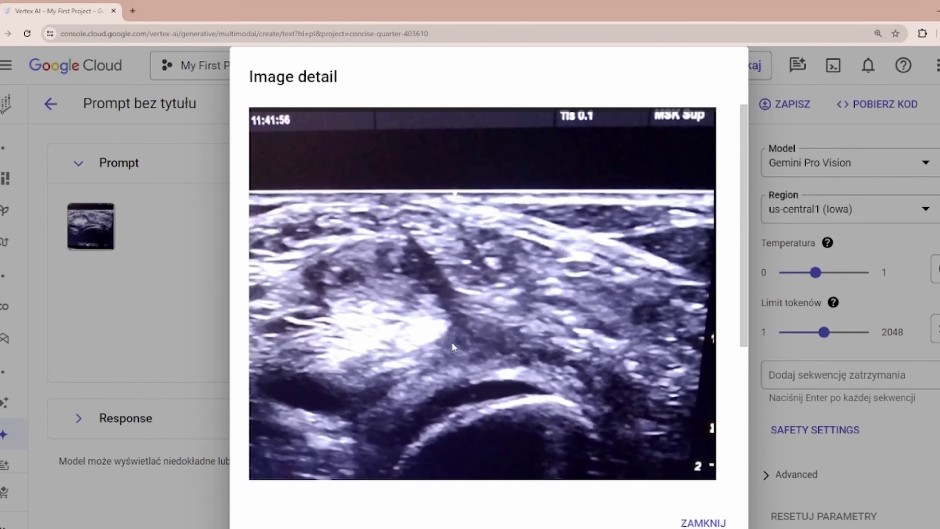
scroll(433, 266, down, 5)
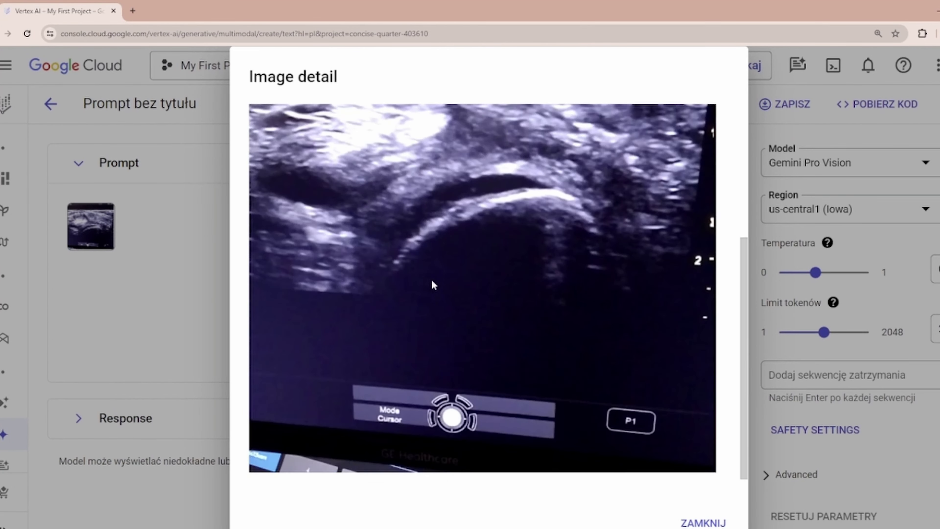
scroll(434, 284, up, 5)
click(141, 269)
Submit the prompt "Co widzisz na zdjęciu? Czy widzisz jakiś kłopot w tym badaniu?" about the ultrasound scan and read the response.
click(102, 267)
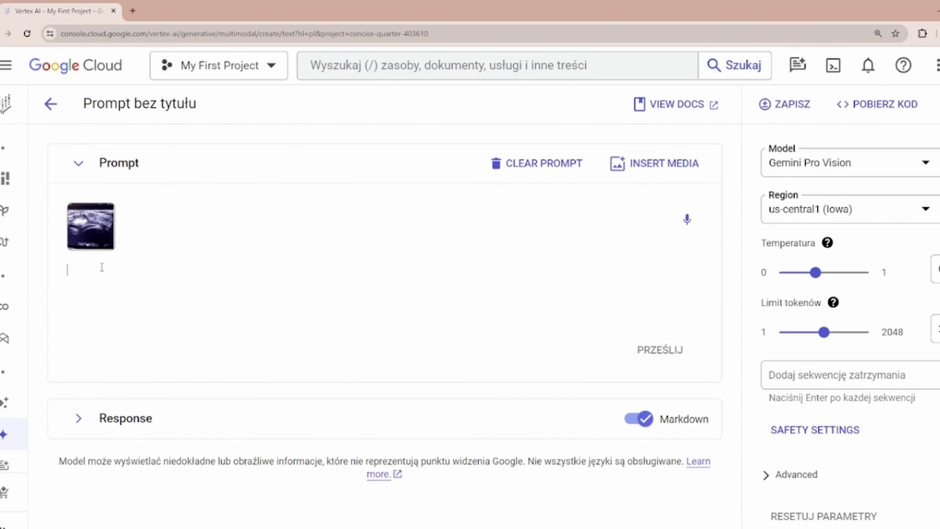
text(Co wo)
key(BackSpace)
text(idzisz )
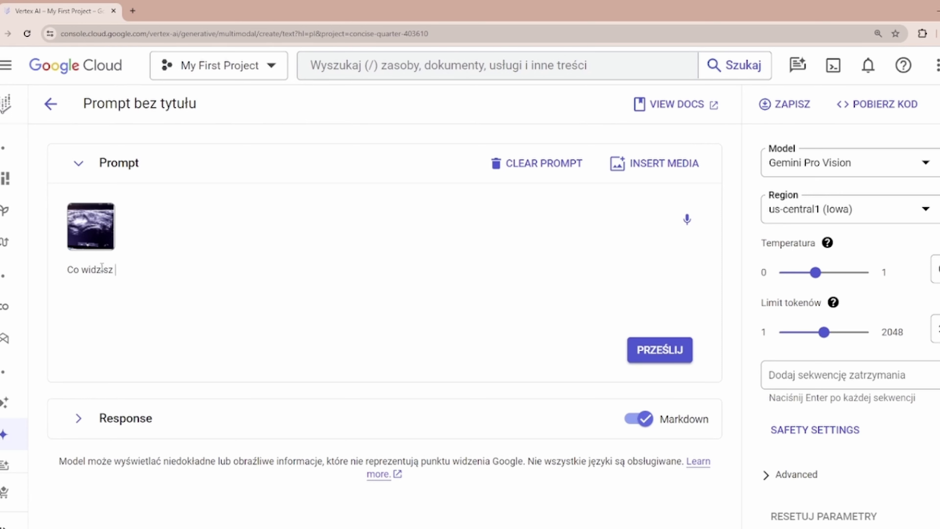
text(na zdjęciu? Czy widzisz coś nie)
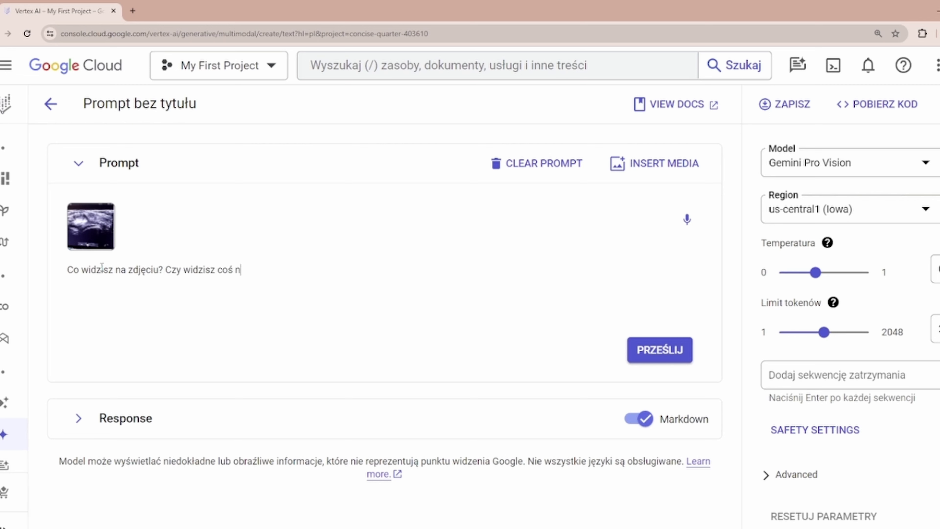
key(BackSpace)
key(BackSpace)
key(BackSpace)
text(jakiś kłop)
text(to)
key(BackSpace)
key(BackSpace)
key(BackSpace)
text(ot w tym bada)
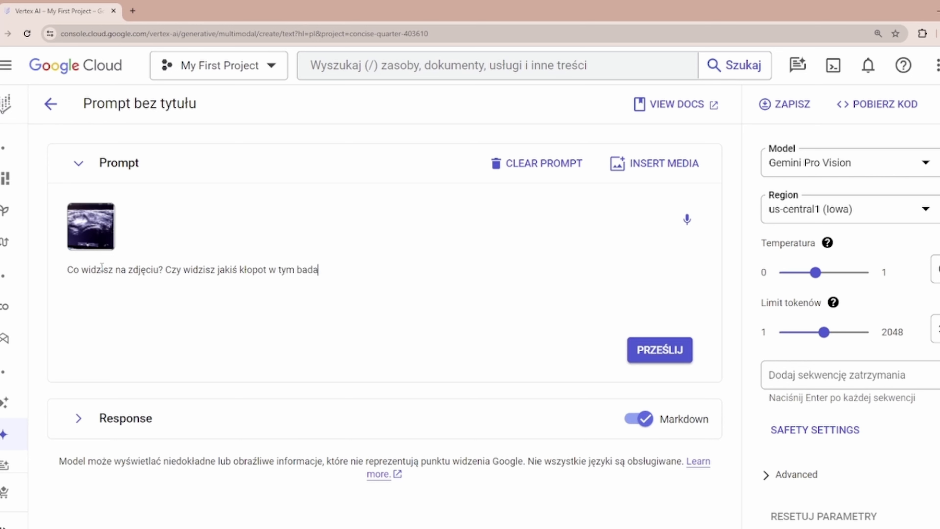
text(niu?)
click(78, 419)
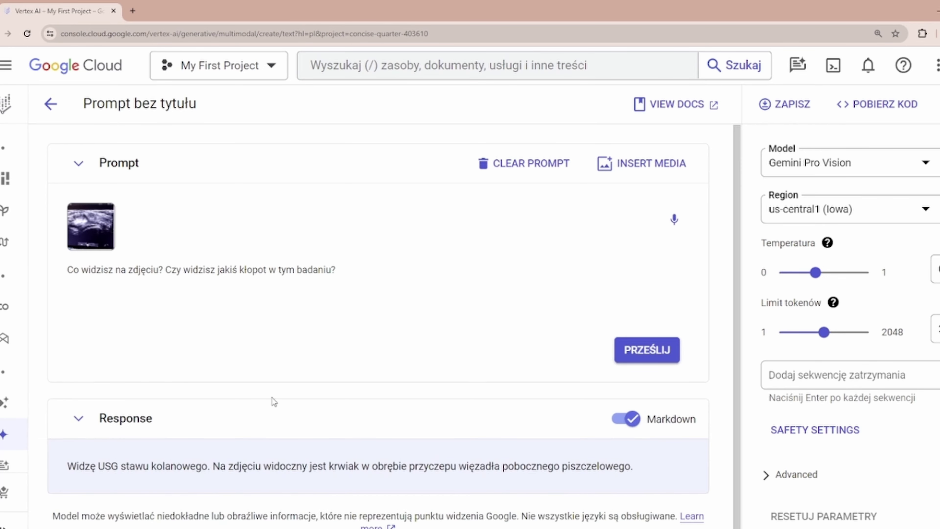
scroll(272, 398, down, 1)
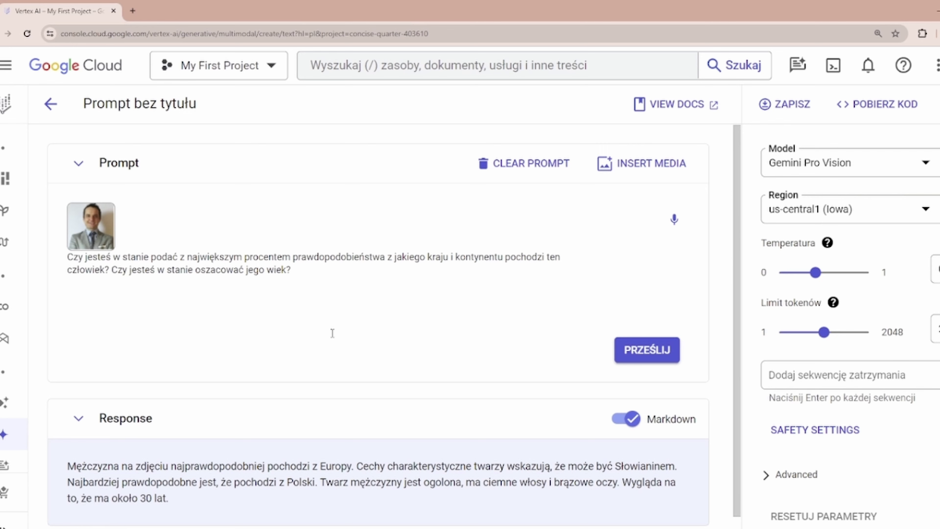
Examine the attached portrait photo enlarged and compare it with the origin and age estimate in the response.
click(101, 219)
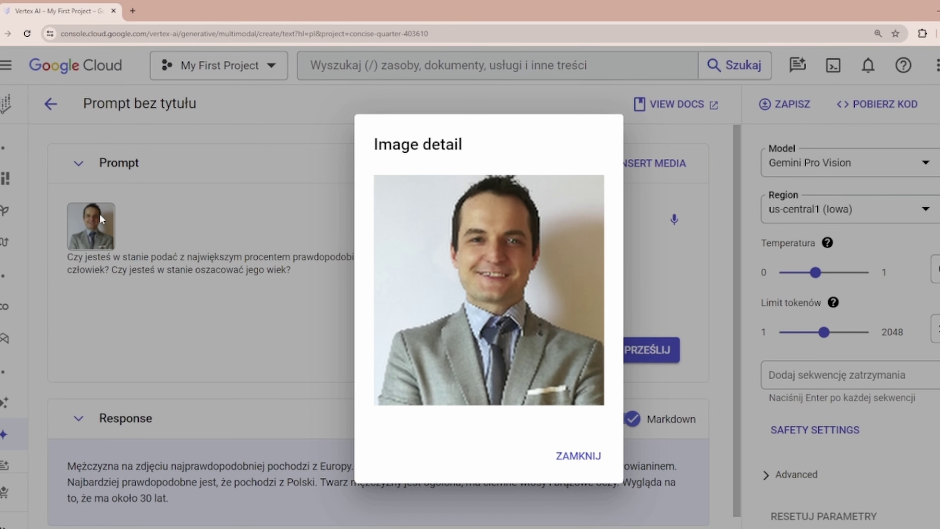
click(150, 296)
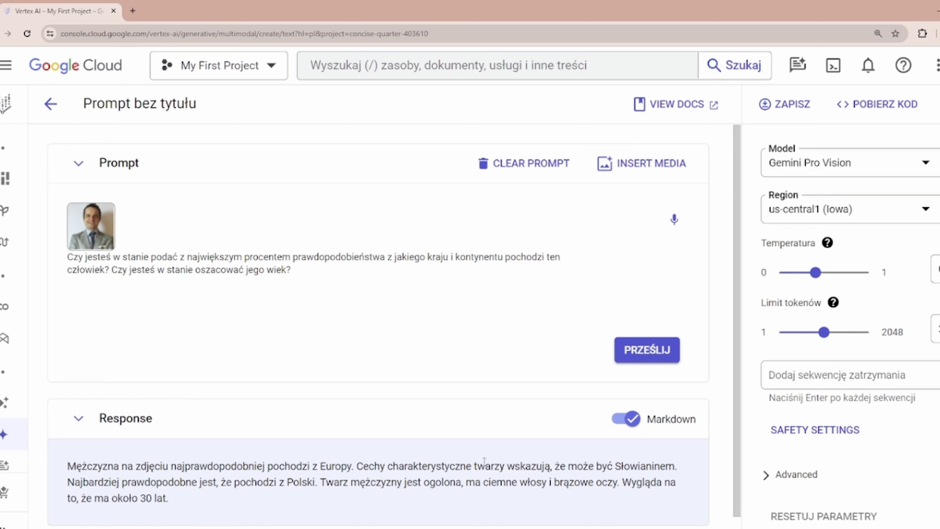
Return to the multimodal gallery and open the "Image question answering" sample prompt.
key(alt+Left)
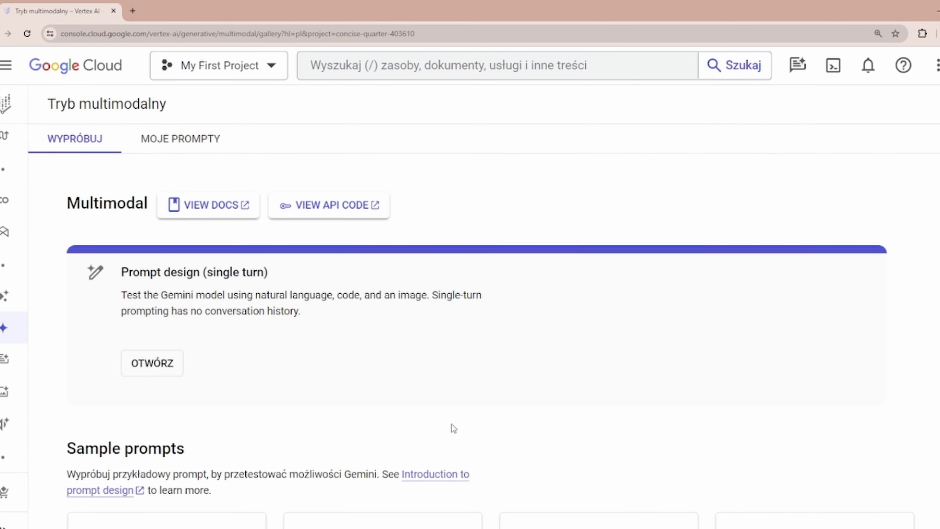
scroll(340, 319, down, 5)
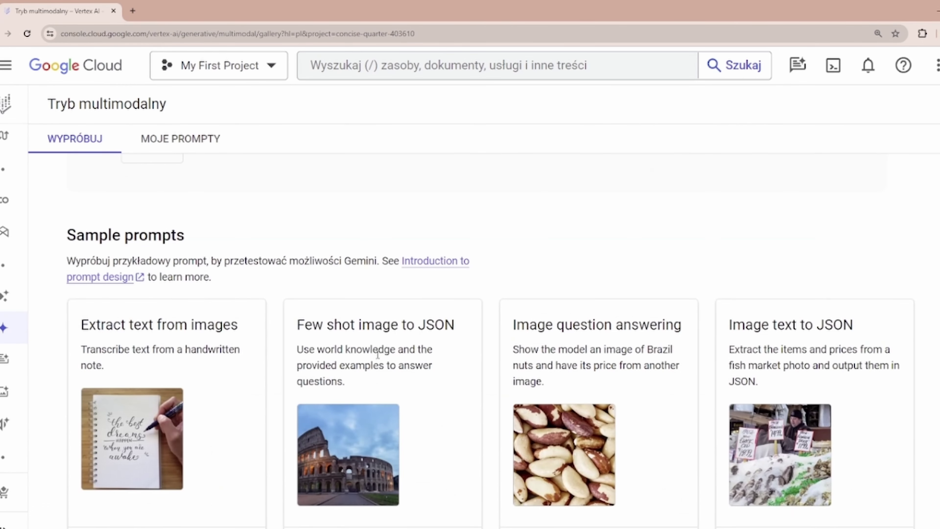
click(542, 328)
Capture a screen snip of the light almonds in the front sack of the enlarged nut market photo.
scroll(540, 328, down, 1)
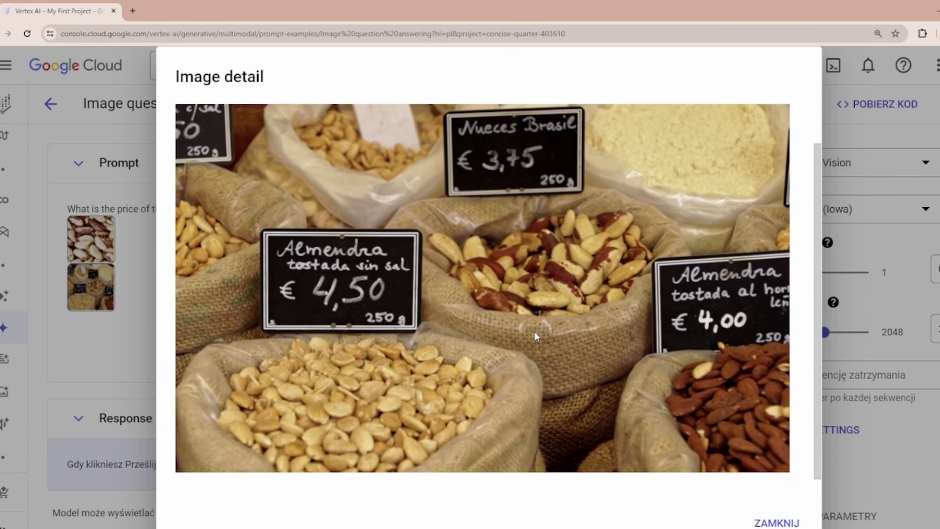
key(super+shift+s)
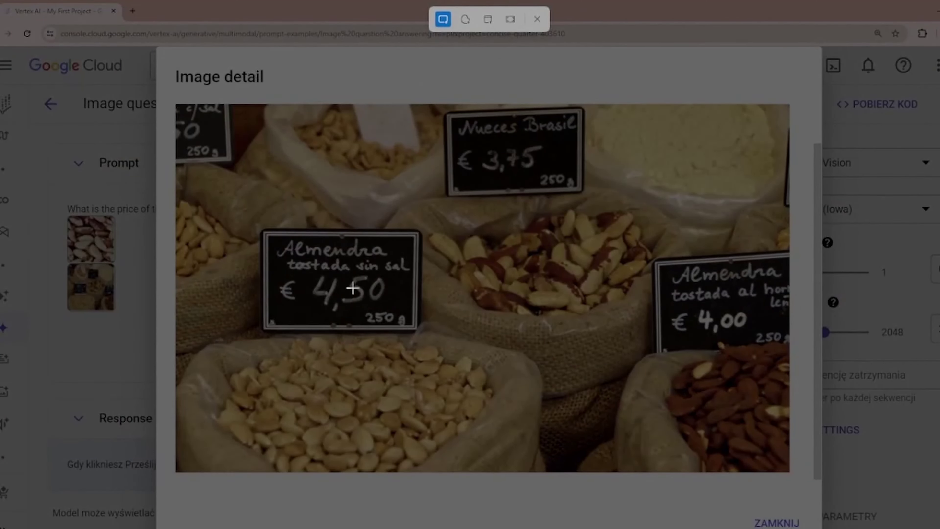
drag(277, 354, 481, 467)
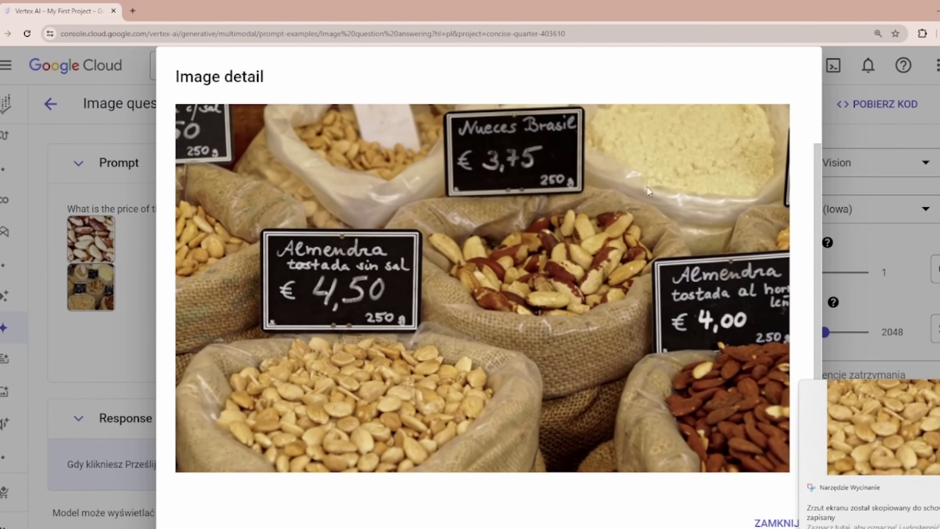
Replace the Brazil nut image in the prompt with the captured light almond snip and submit "What is the price of this?".
click(136, 231)
click(128, 232)
key(BackSpace)
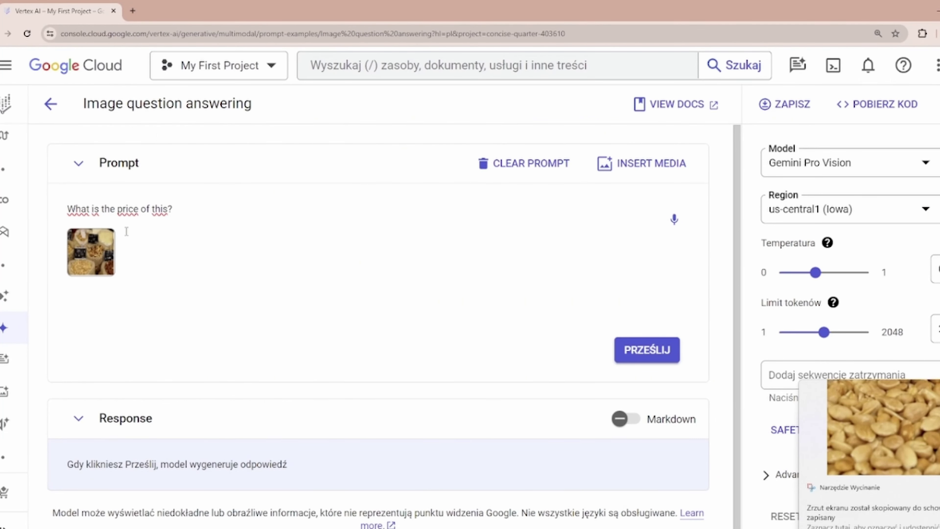
key(ctrl+v)
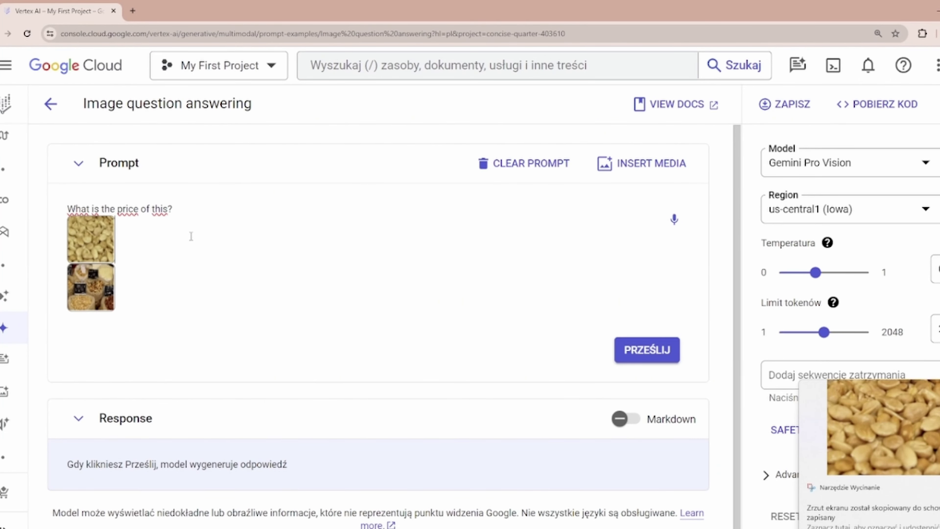
click(658, 360)
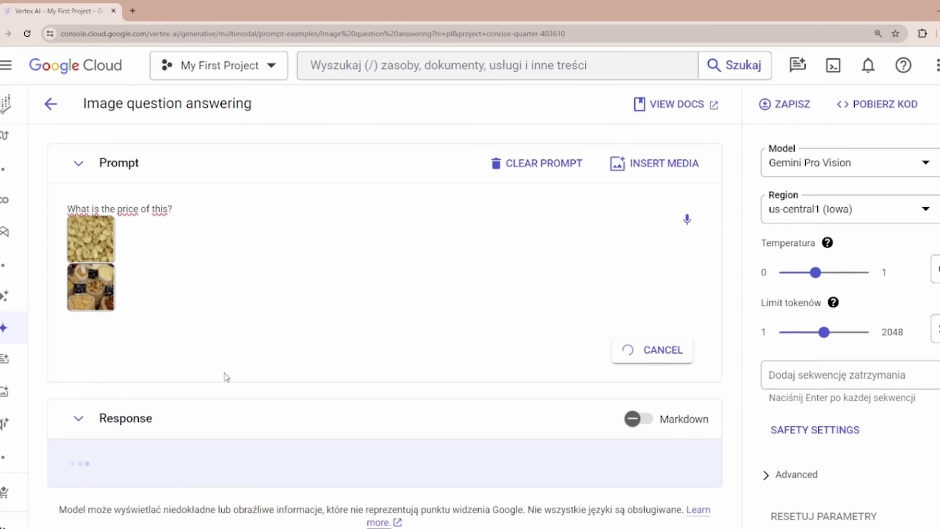
Check the answered price against the sign above the light almonds in the enlarged market photo.
click(91, 287)
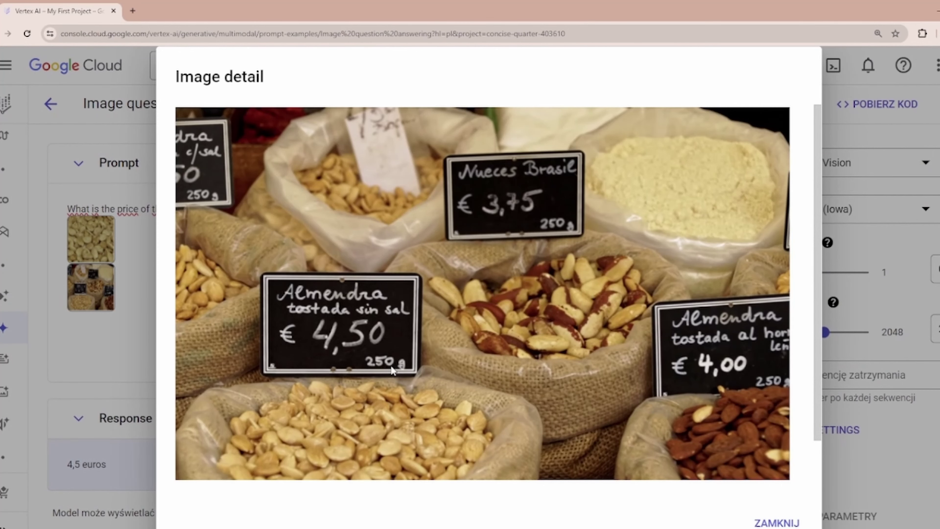
key(Escape)
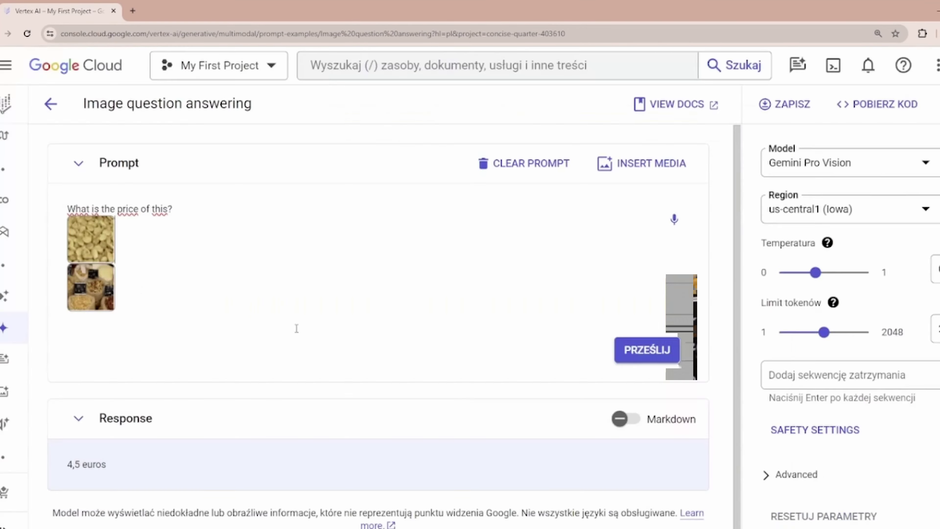
Enlarge the market photo again and capture a screen snip of the brown almonds in its lower right corner.
key(Return)
scroll(568, 367, down, 1)
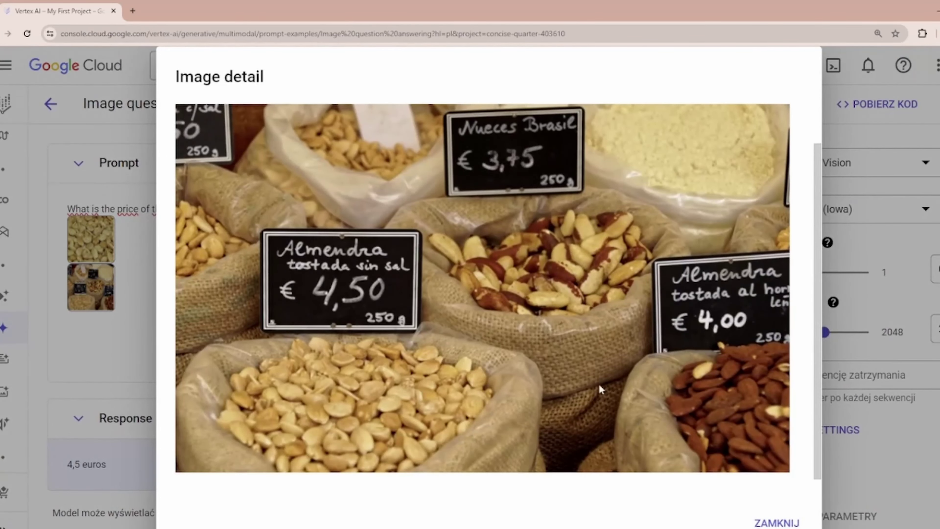
scroll(544, 352, up, 1)
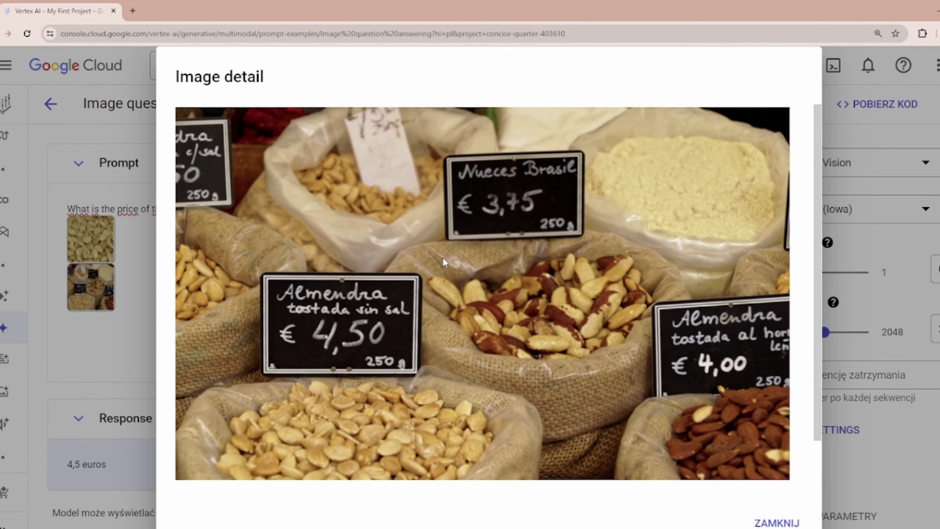
scroll(665, 373, down, 1)
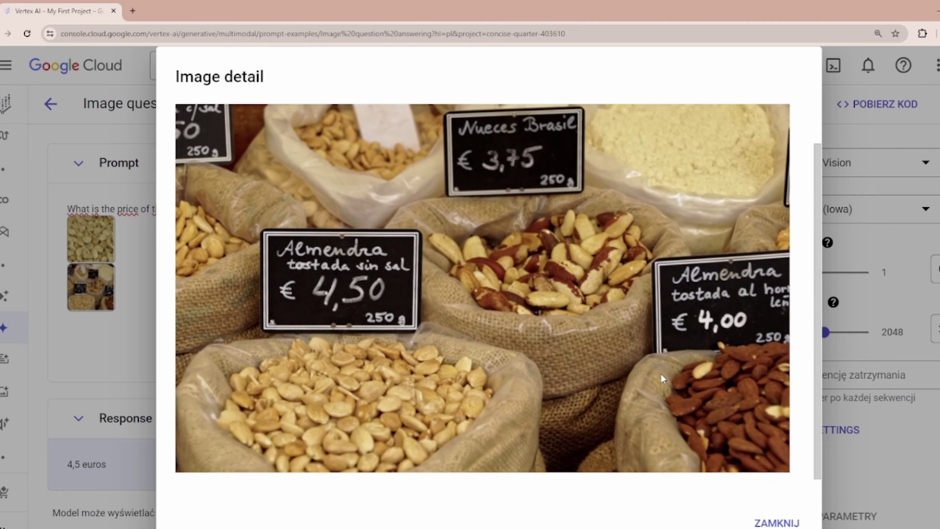
key(super+shift+s)
drag(703, 378, 791, 474)
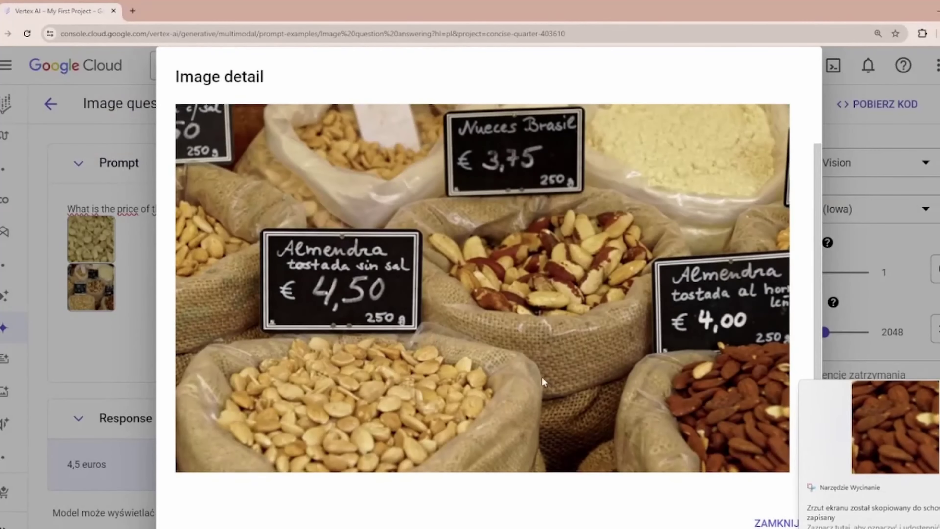
Replace the light almond image in the prompt with the brown almond snip and submit the price question again.
key(Escape)
click(125, 246)
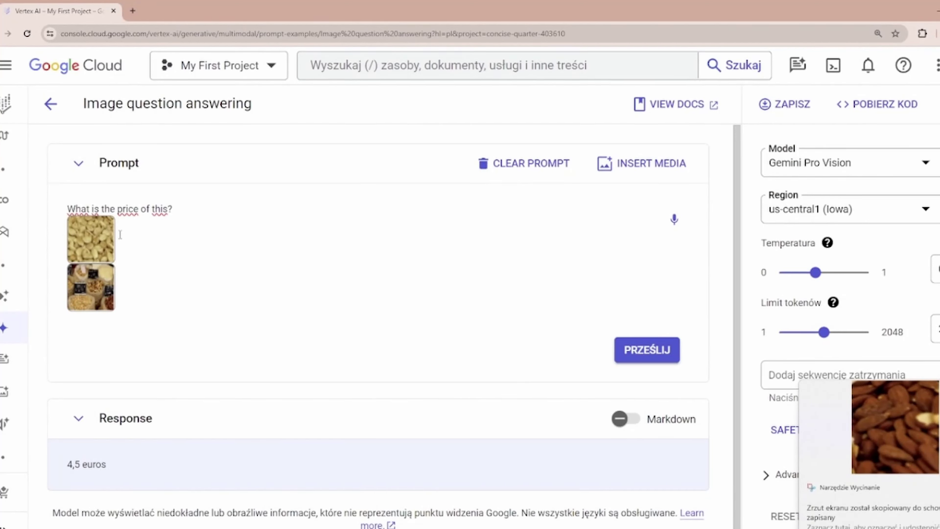
key(BackSpace)
key(ctrl+v)
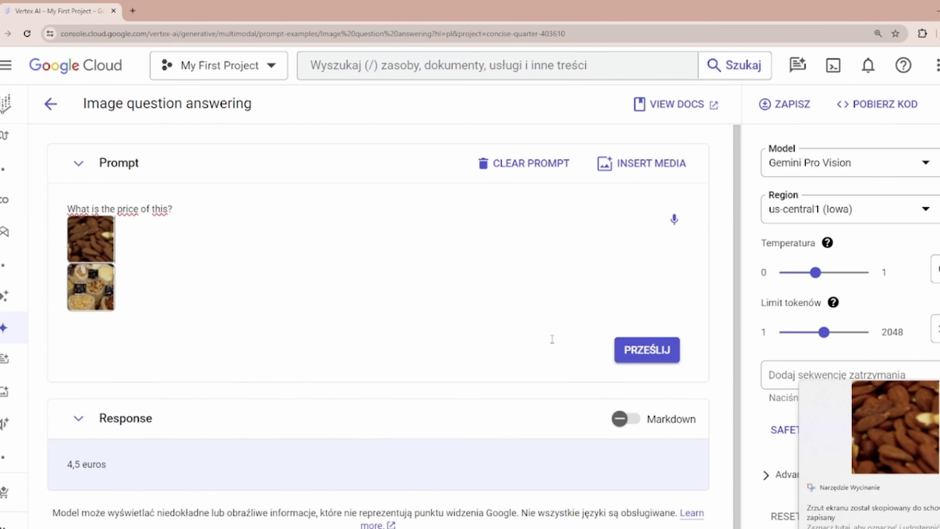
click(629, 352)
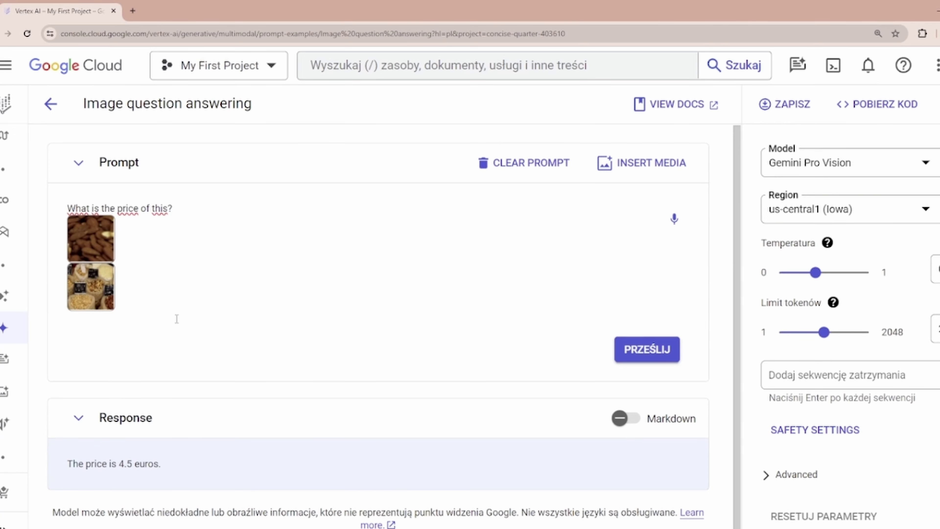
Check the new answer against the price sign for the brown almonds in the enlarged market photo.
click(104, 299)
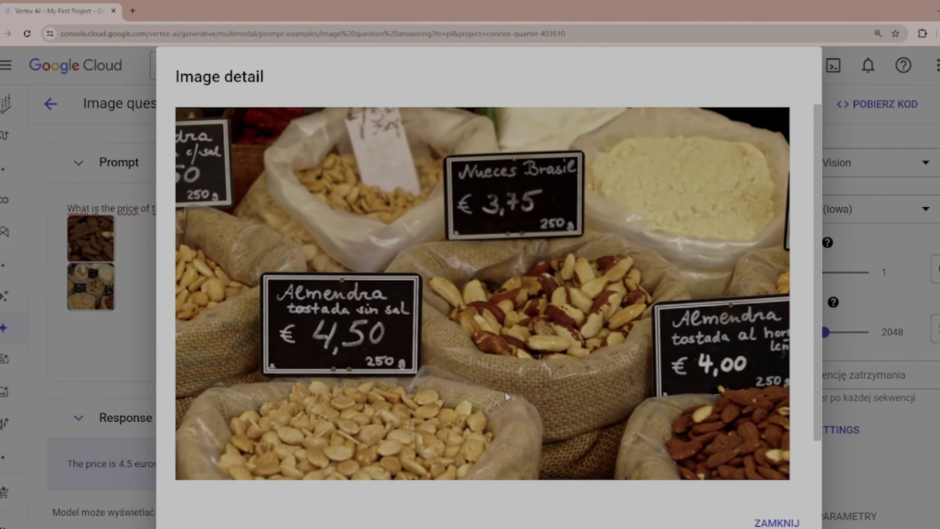
scroll(567, 374, down, 1)
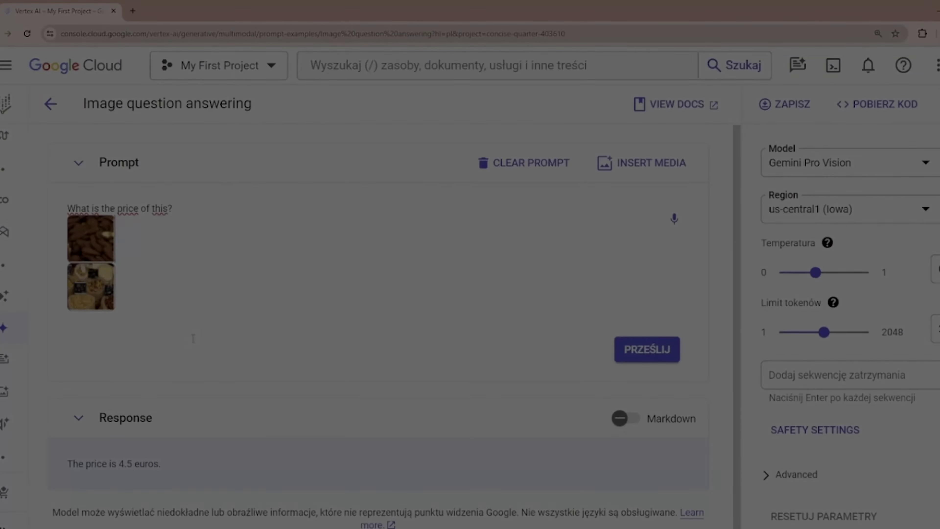